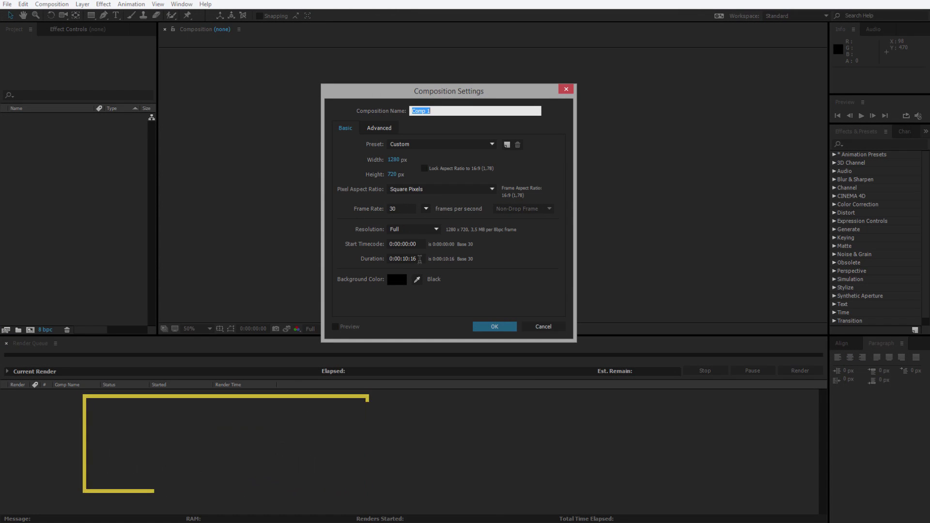
- Set Comp 1's duration to 0:00:10 at 1280×720, 30 fps, and confirm
{"action": "left_click", "coordinate": [406, 258]}
{"action": "type", "text": "0:00:10"}
{"action": "left_click", "coordinate": [489, 327]}
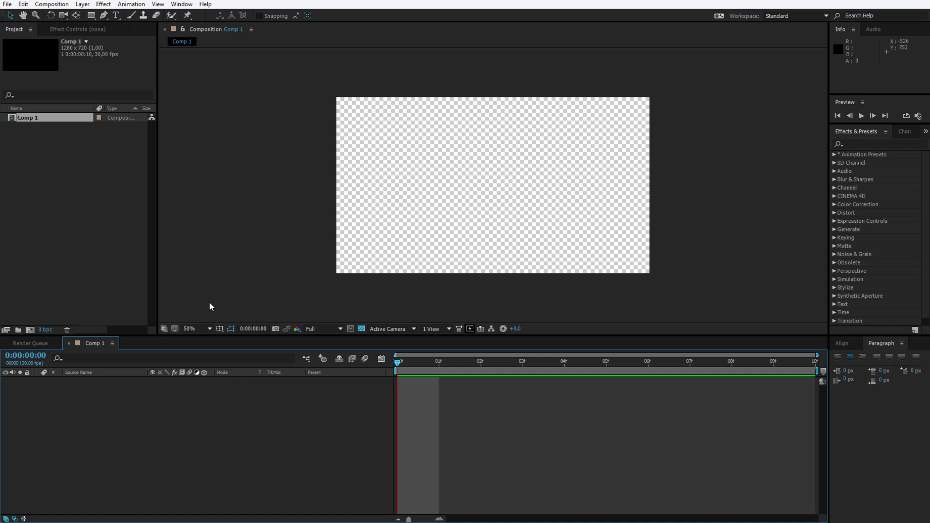
- Turn on the grid overlay in the Comp 1 viewer and zoom in to 200%
{"action": "left_click", "coordinate": [219, 329]}
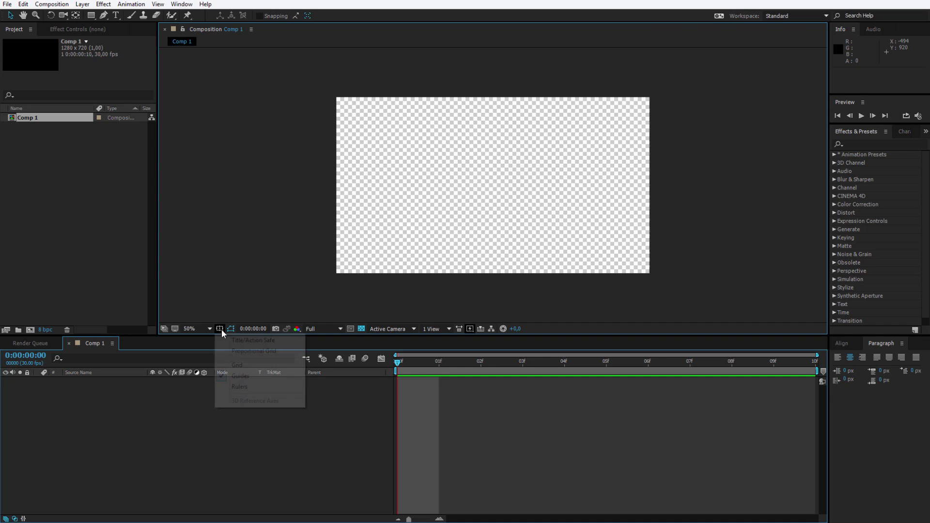
{"action": "left_click", "coordinate": [237, 365]}
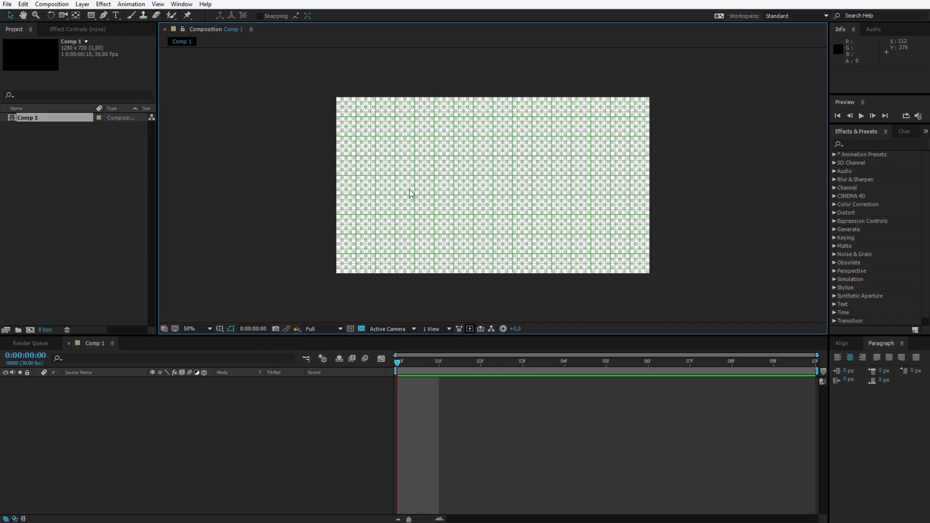
{"action": "scroll", "coordinate": [405, 173], "scroll_direction": "up", "scroll_amount": 4}
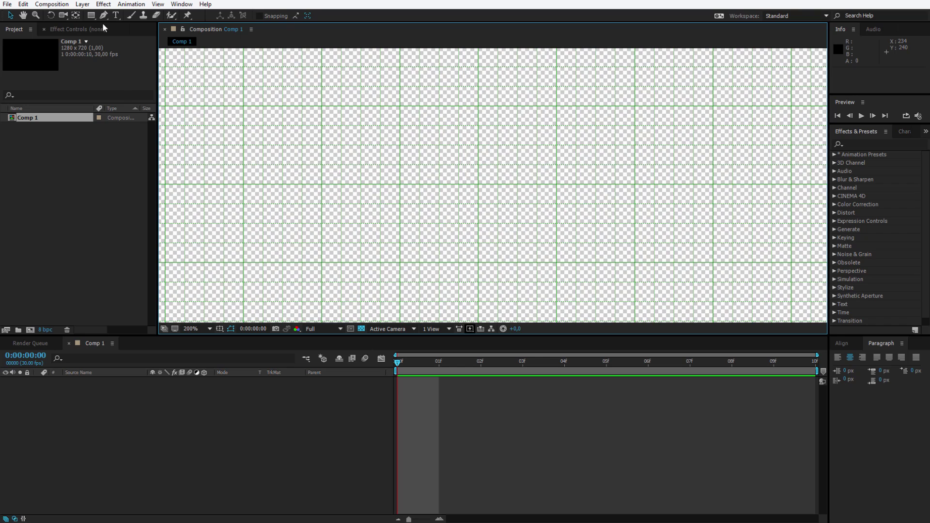
- Draw two stacked rectangle bars as separate shape layers, then bring up the Midori and Madoka colour theme
{"action": "left_click", "coordinate": [94, 15]}
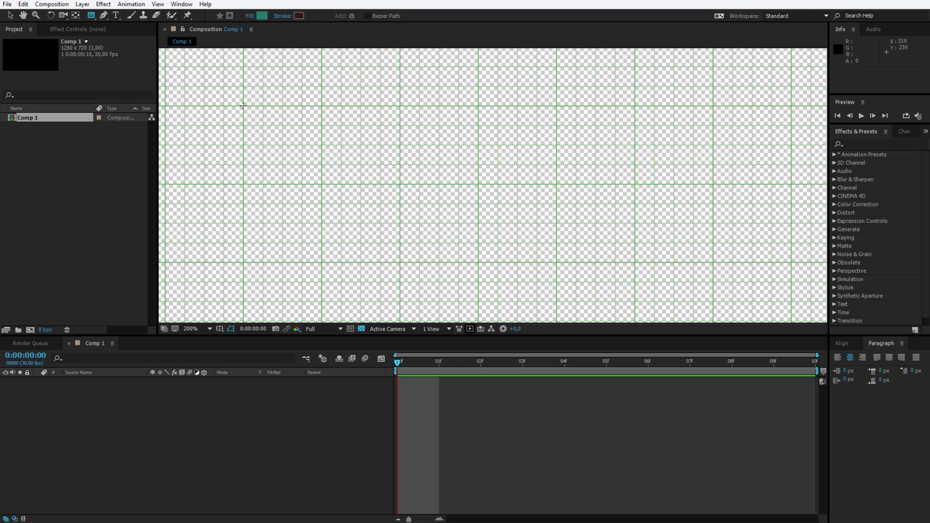
{"action": "left_click_drag", "start_coordinate": [243, 105], "coordinate": [791, 202]}
{"action": "scroll", "coordinate": [577, 204], "scroll_direction": "down", "scroll_amount": 4}
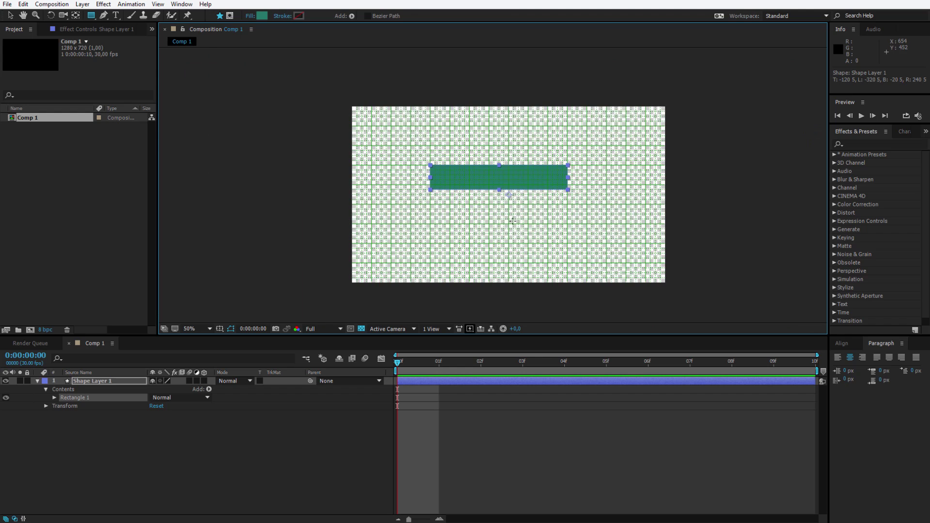
{"action": "scroll", "coordinate": [591, 218], "scroll_direction": "up", "scroll_amount": 4}
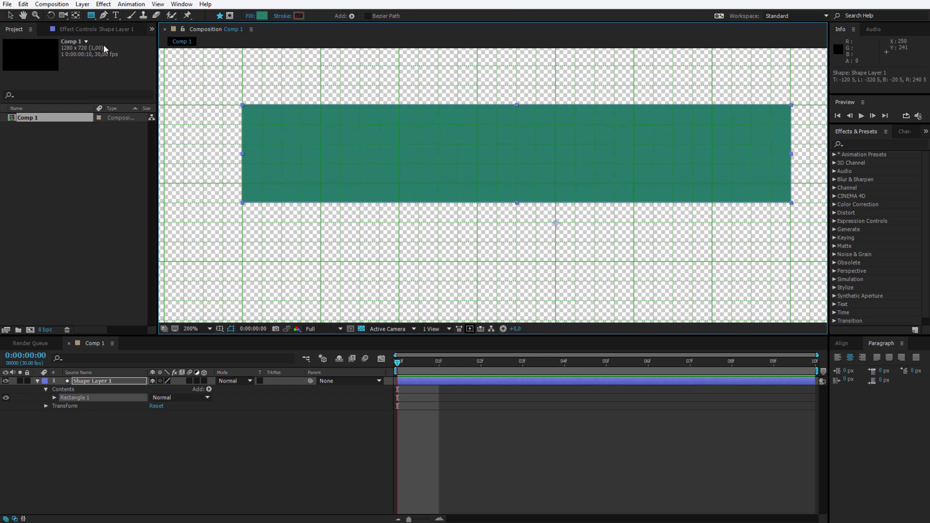
{"action": "left_click", "coordinate": [124, 443]}
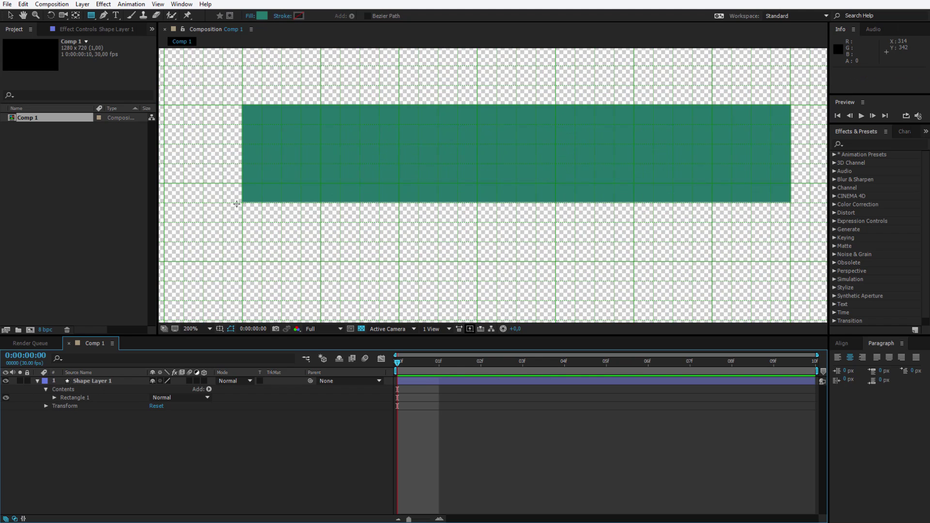
{"action": "left_click_drag", "start_coordinate": [241, 202], "coordinate": [771, 262]}
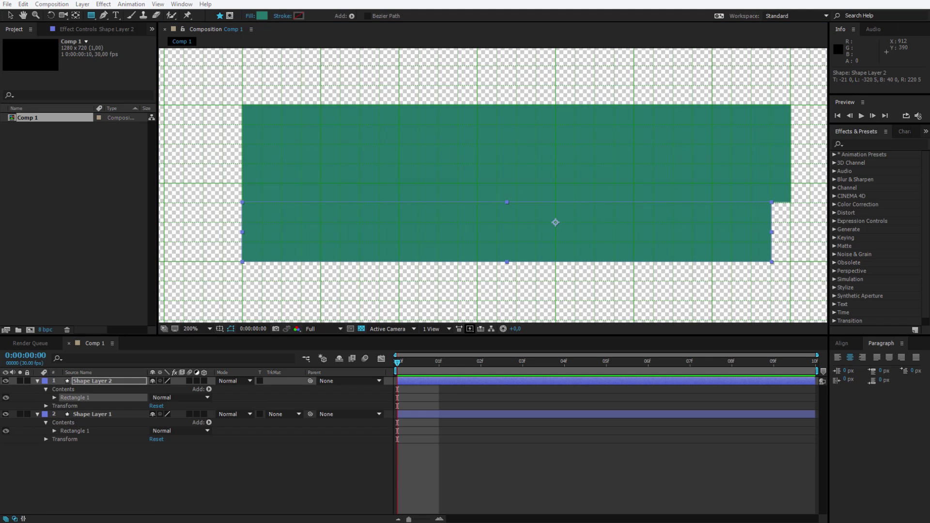
{"action": "key", "text": "alt+Tab"}
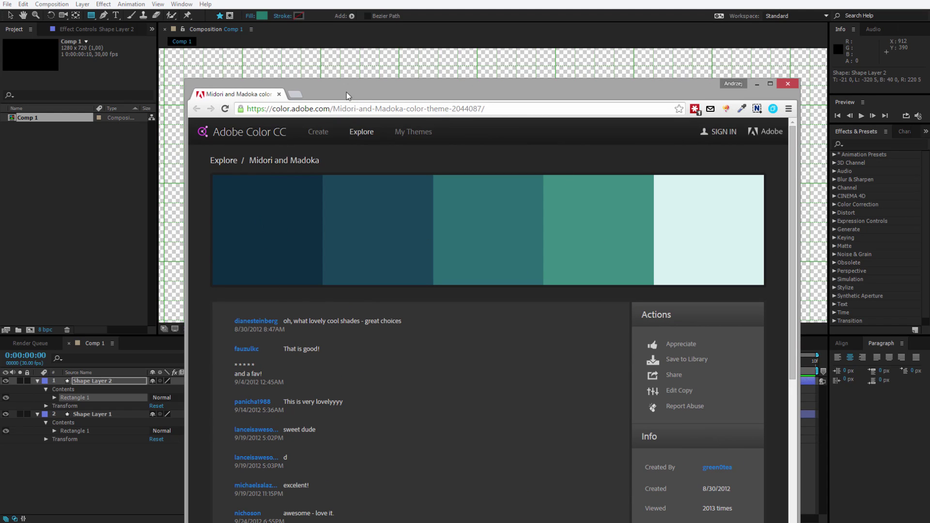
- Fill the upper bar with light teal 3E8C84 sampled from the colour theme
{"action": "left_click_drag", "start_coordinate": [345, 89], "coordinate": [929, 68]}
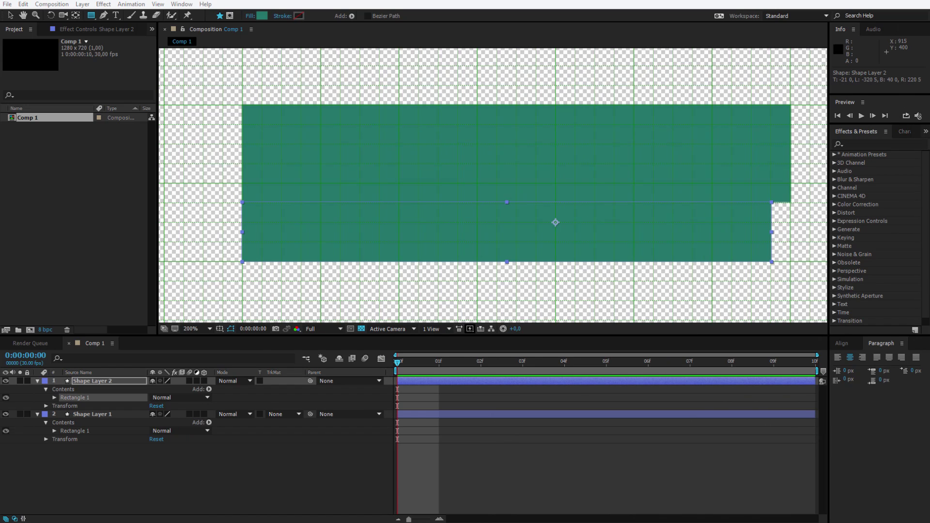
{"action": "left_click", "coordinate": [113, 387]}
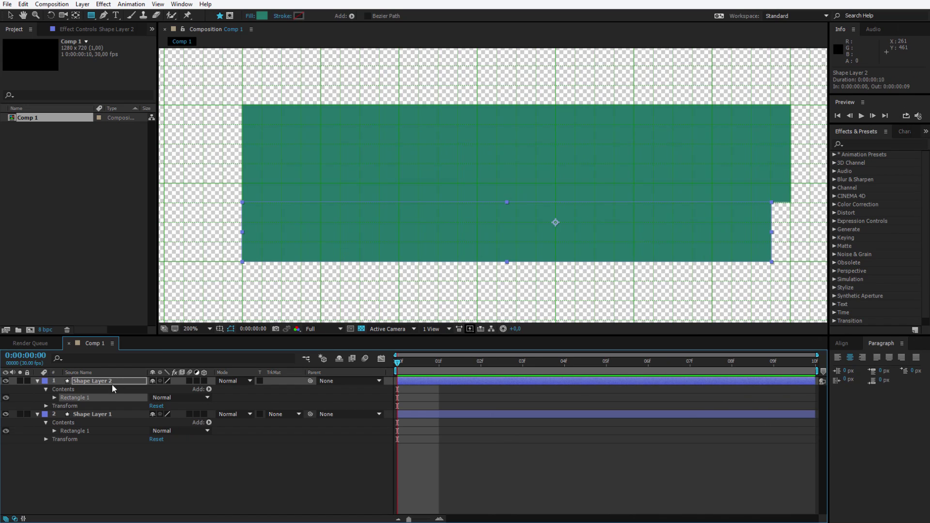
{"action": "left_click", "coordinate": [79, 431]}
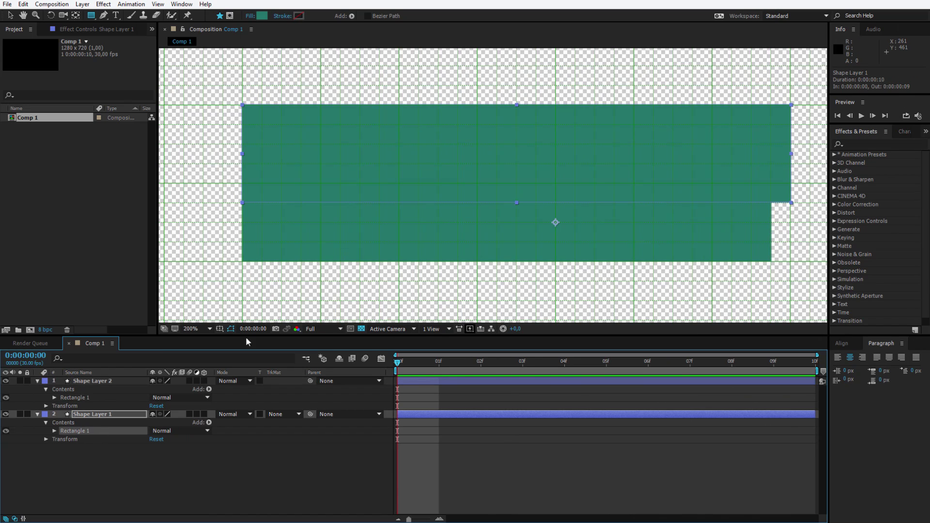
{"action": "left_click", "coordinate": [261, 16]}
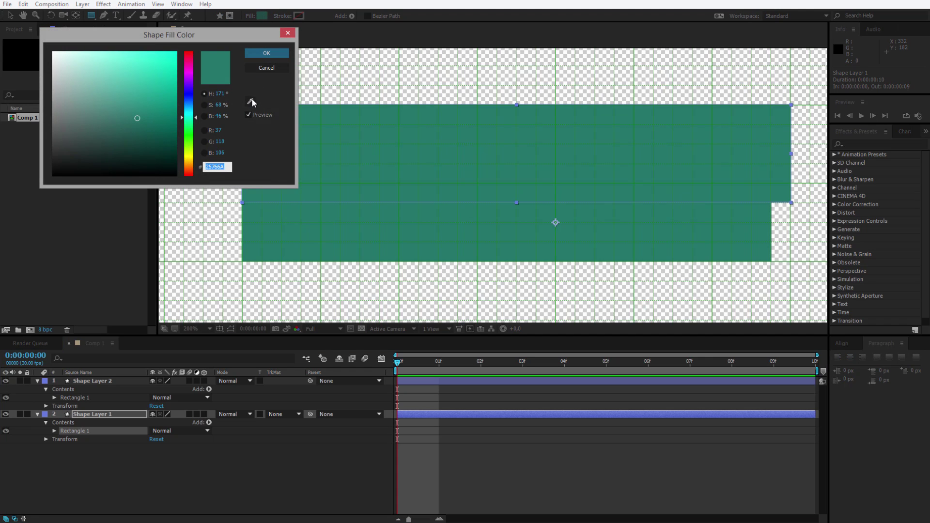
{"action": "left_click", "coordinate": [251, 101]}
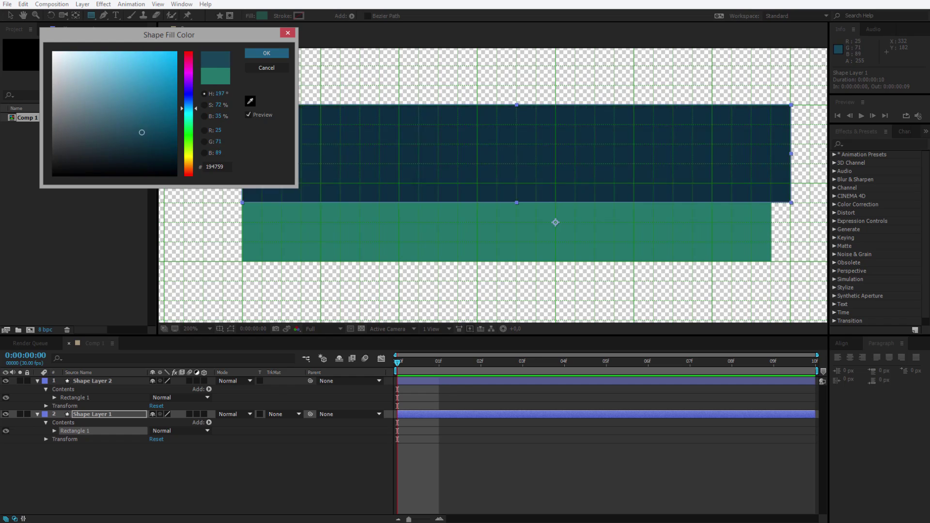
{"action": "left_click", "coordinate": [629, 245]}
{"action": "left_click", "coordinate": [266, 54]}
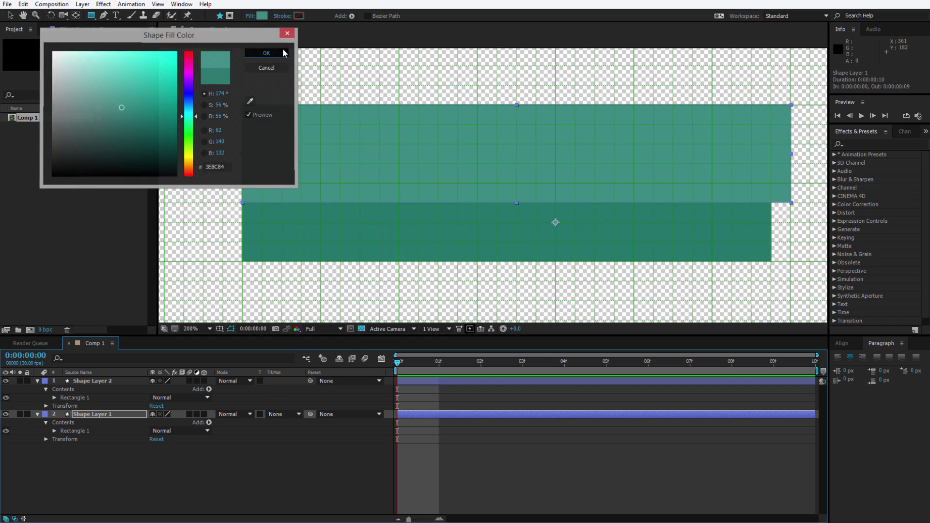
- Fill the lower bar with dark navy 194759 using the eyedropper
{"action": "left_click", "coordinate": [111, 382]}
{"action": "left_click", "coordinate": [75, 397]}
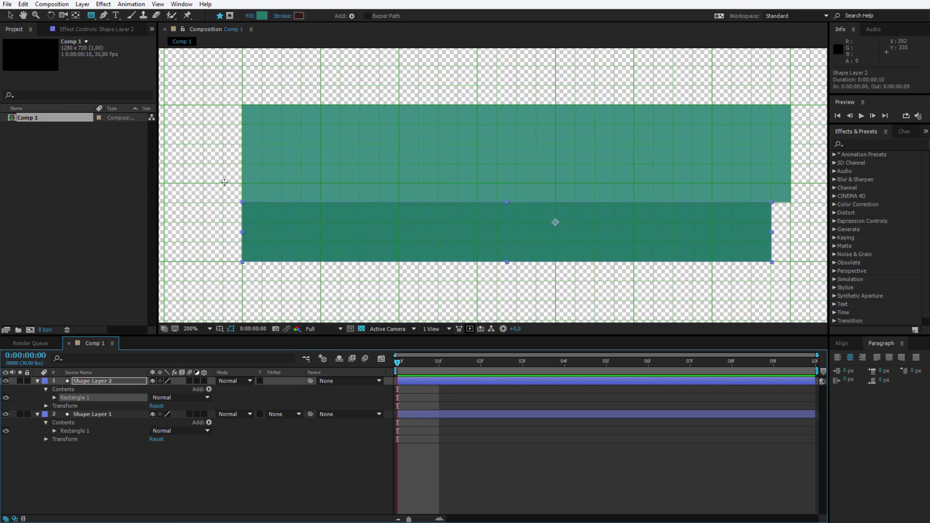
{"action": "left_click", "coordinate": [261, 15]}
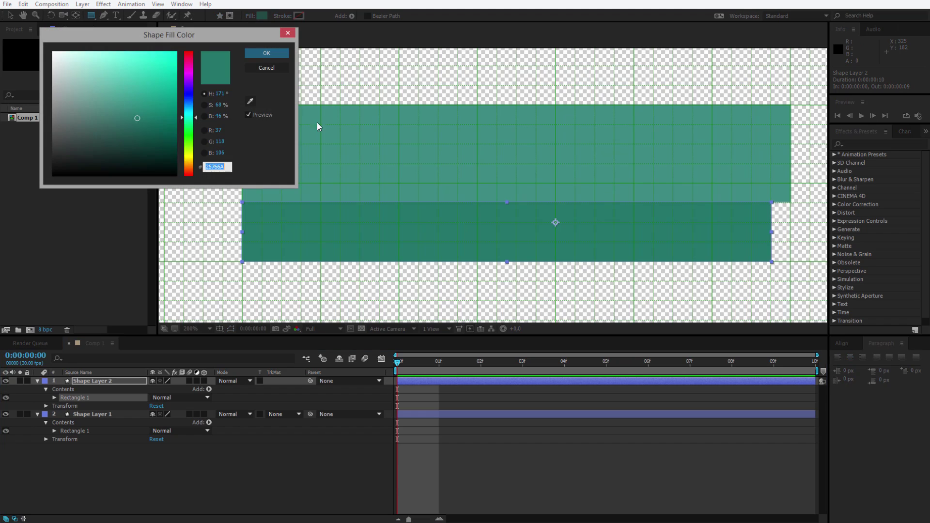
{"action": "left_click", "coordinate": [250, 101]}
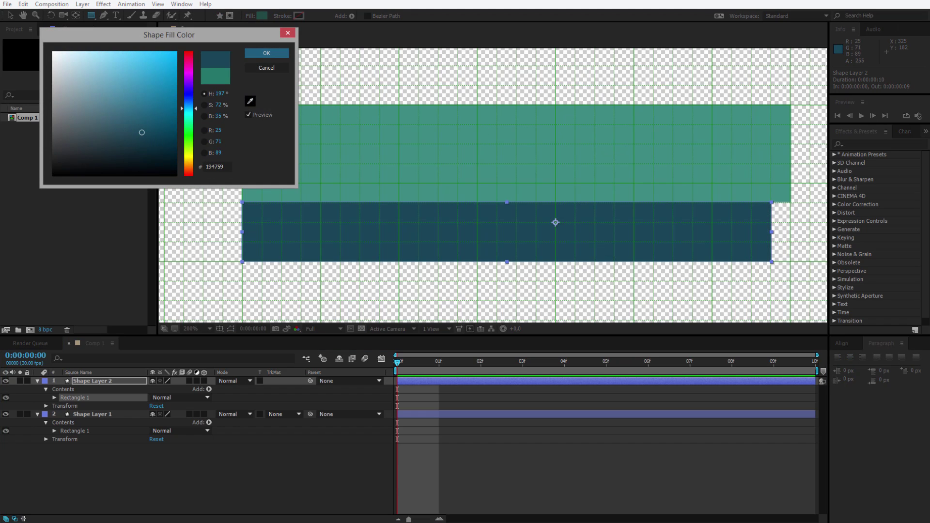
{"action": "key", "text": "Return"}
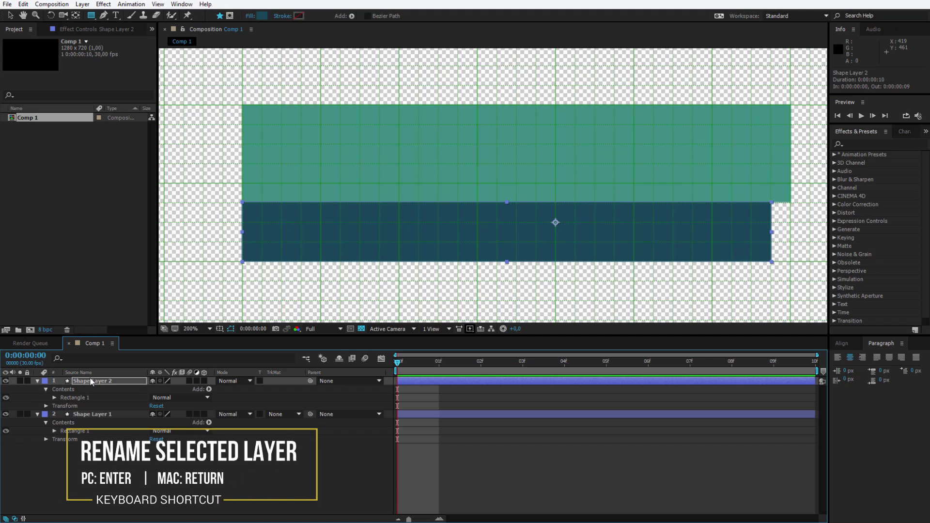
- Rename the lower bar's layer to Bottom
{"action": "key", "text": "Return"}
{"action": "type", "text": "Bottom"}
{"action": "key", "text": "Return"}
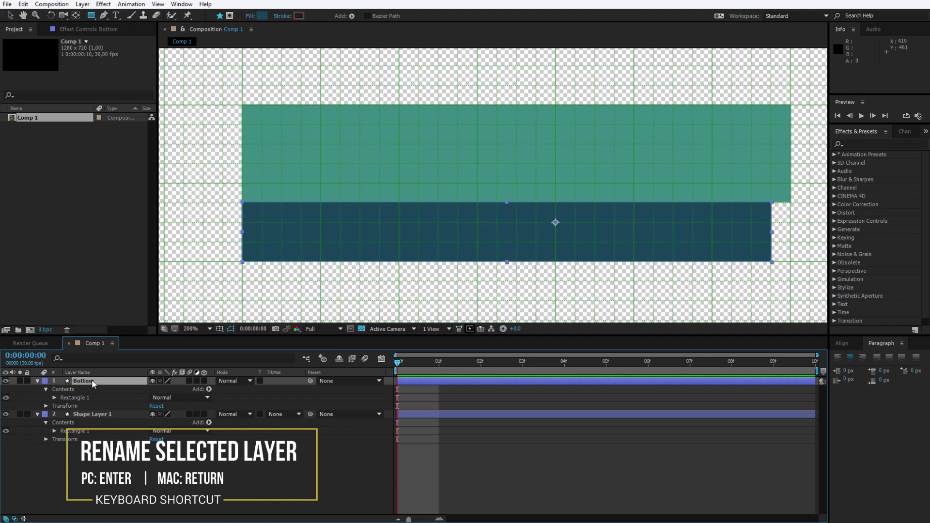
- Rename the upper bar's layer to Upper and move it above Bottom
{"action": "left_click", "coordinate": [102, 415]}
{"action": "key", "text": "Return"}
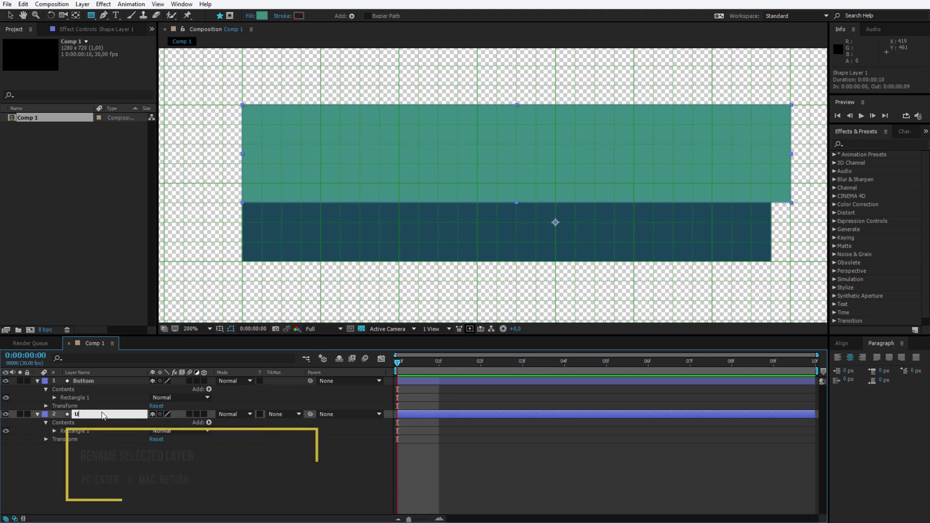
{"action": "type", "text": "Upper"}
{"action": "key", "text": "Return"}
{"action": "left_click_drag", "start_coordinate": [102, 415], "coordinate": [105, 385]}
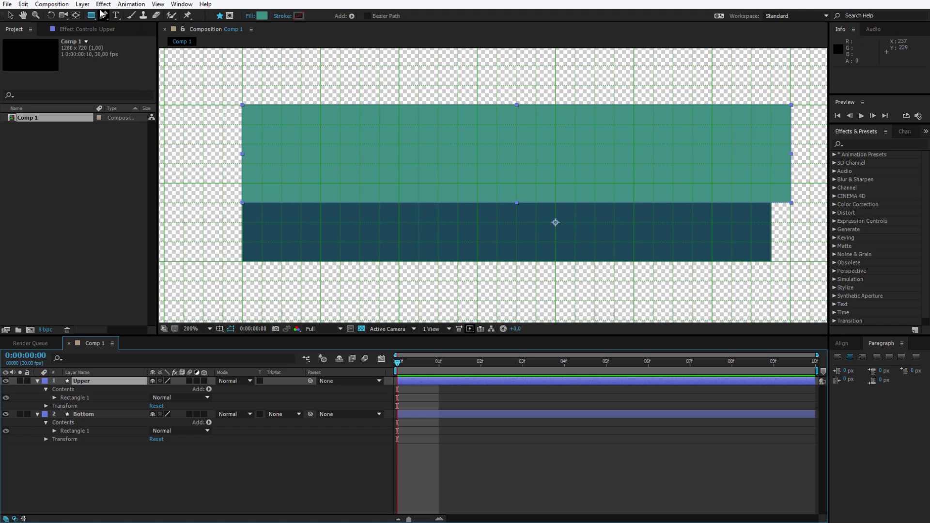
- Convert the Upper bar's Rectangle Path 1 to a Bezier path and reveal its Path property
{"action": "key", "text": "h"}
{"action": "mouse_move", "coordinate": [673, 146]}
{"action": "left_mouse_down"}
{"action": "mouse_move", "coordinate": [417, 154]}
{"action": "mouse_move", "coordinate": [439, 148]}
{"action": "mouse_move", "coordinate": [633, 175]}
{"action": "left_mouse_up"}
{"action": "key", "text": "g"}
{"action": "scroll", "coordinate": [523, 155], "scroll_direction": "up", "scroll_amount": 1}
{"action": "scroll", "coordinate": [533, 150], "scroll_direction": "down", "scroll_amount": 1}
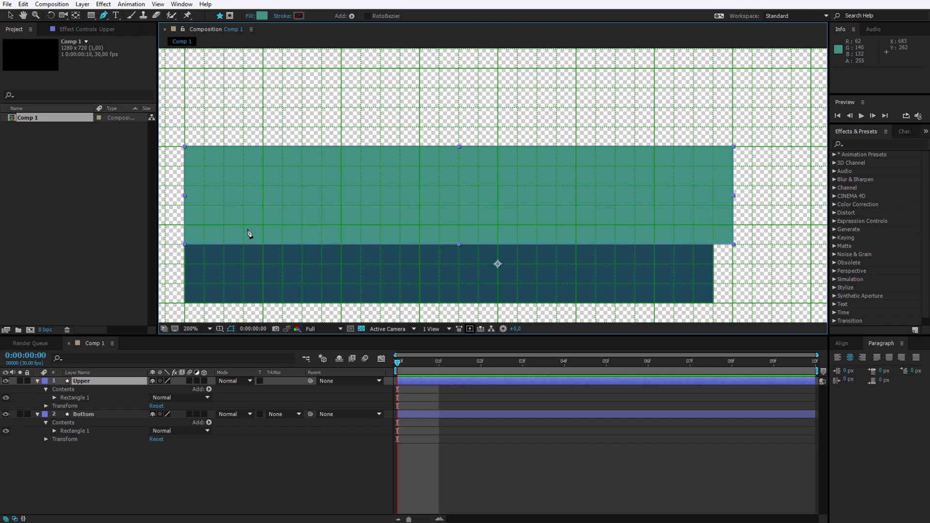
{"action": "left_click", "coordinate": [54, 397]}
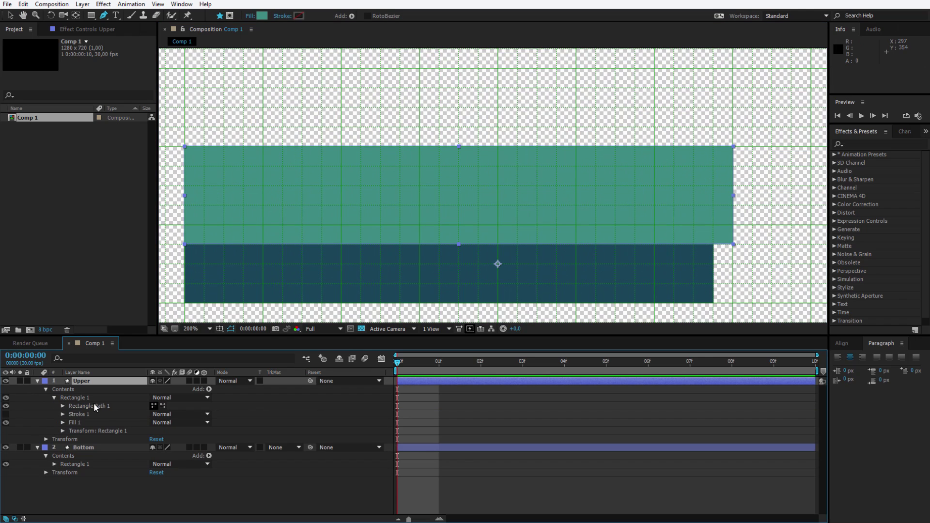
{"action": "left_click", "coordinate": [94, 407]}
{"action": "left_click", "coordinate": [62, 405]}
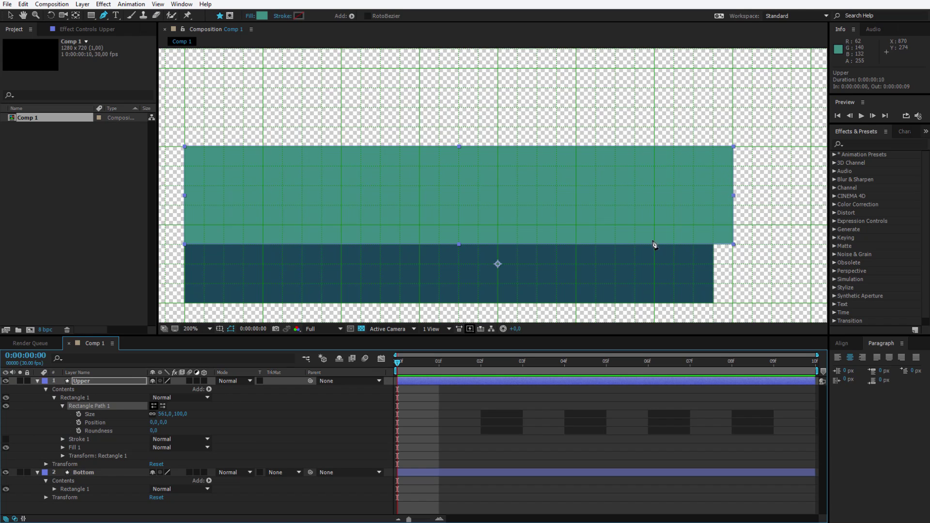
{"action": "right_click", "coordinate": [85, 409]}
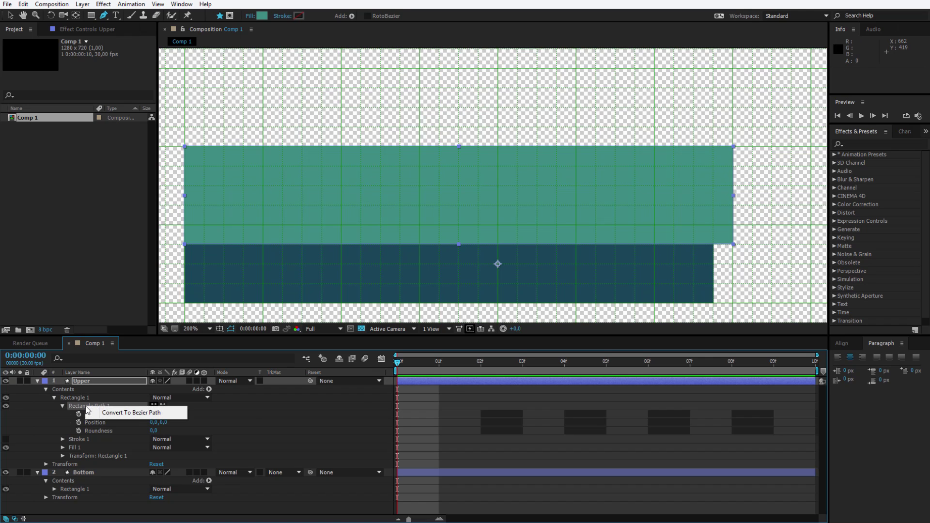
{"action": "left_click", "coordinate": [139, 415]}
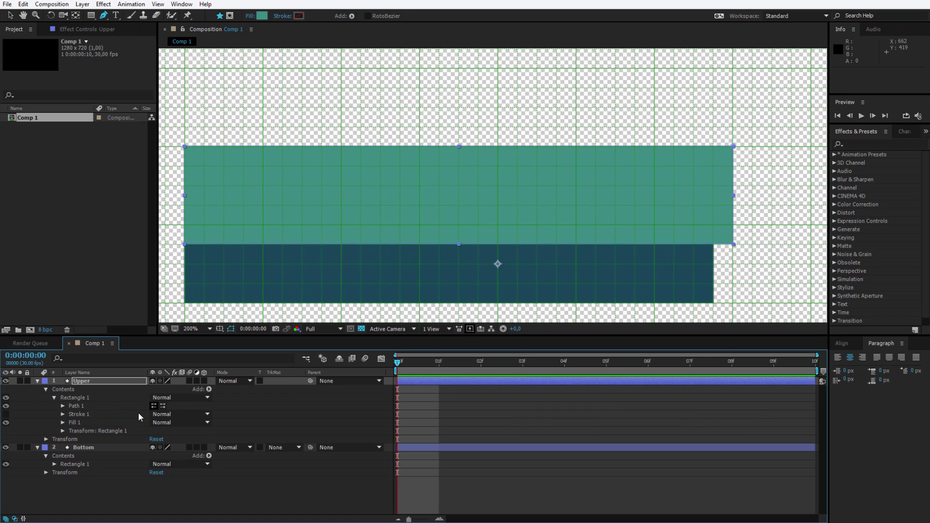
{"action": "left_click", "coordinate": [63, 407]}
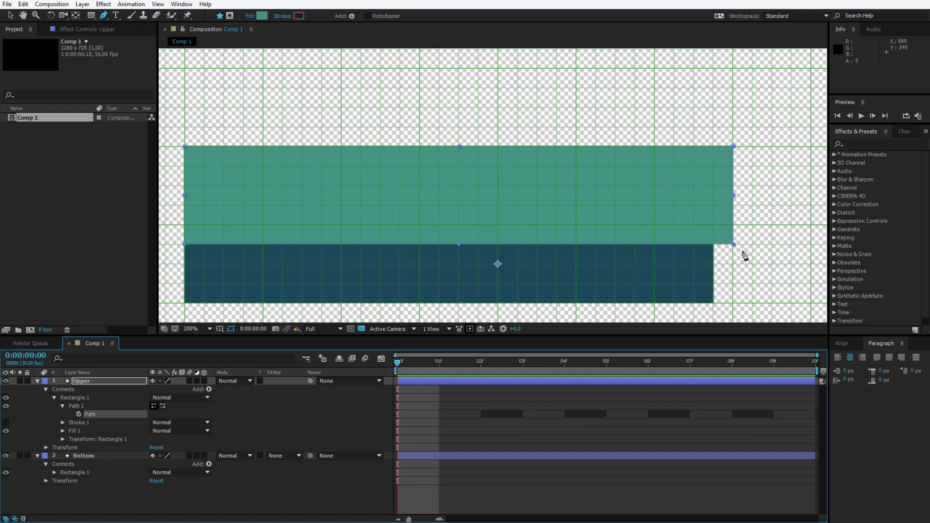
- Add a vertex on the teal bar's bottom edge and delete its bottom-right corner to slant it
{"action": "key", "text": "period"}
{"action": "scroll", "coordinate": [349, 170], "scroll_direction": "right", "scroll_amount": 5}
{"action": "scroll", "coordinate": [349, 170], "scroll_direction": "down", "scroll_amount": 2}
{"action": "scroll", "coordinate": [542, 262], "scroll_direction": "up", "scroll_amount": 2}
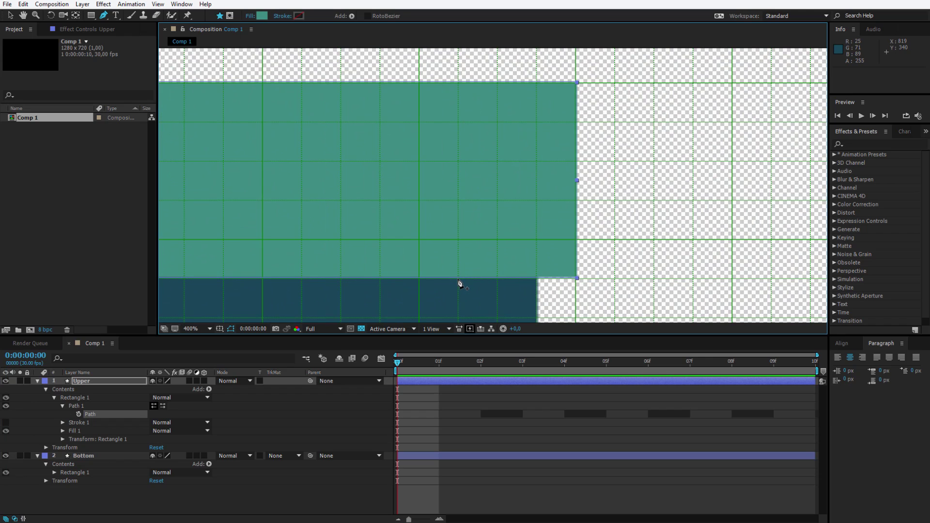
{"action": "left_click", "coordinate": [457, 278]}
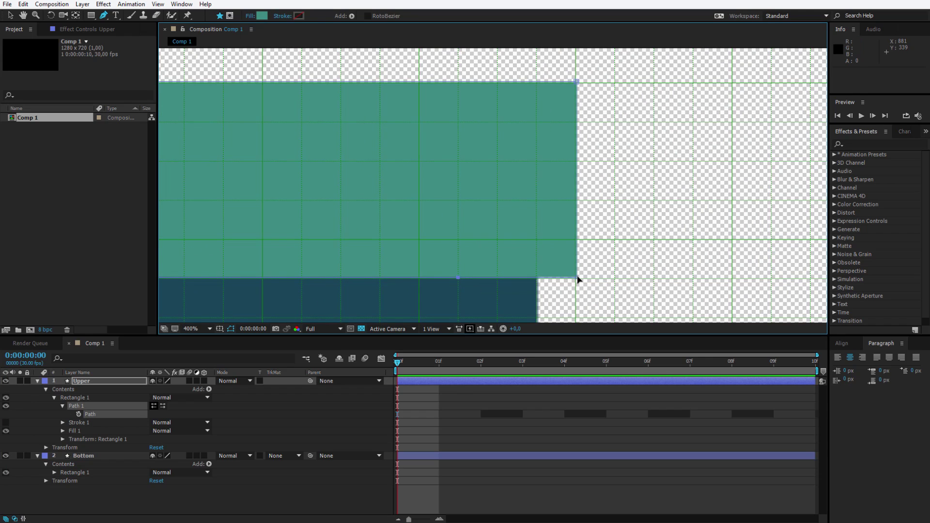
{"action": "left_click", "coordinate": [576, 277], "text": "ctrl"}
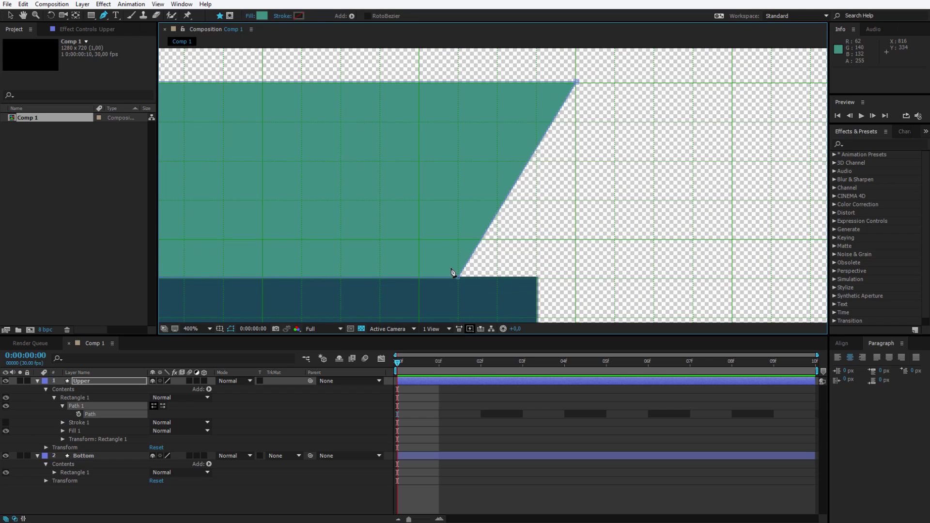
{"action": "left_click_drag", "start_coordinate": [440, 303], "coordinate": [507, 168]}
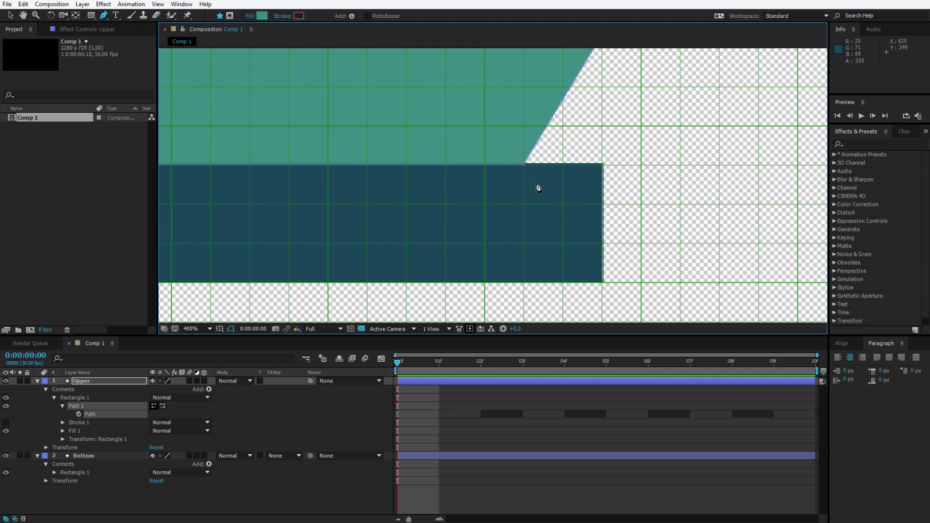
- Convert the Bottom bar's rectangle path to a Bezier path and reveal Path 1
{"action": "left_click", "coordinate": [75, 472]}
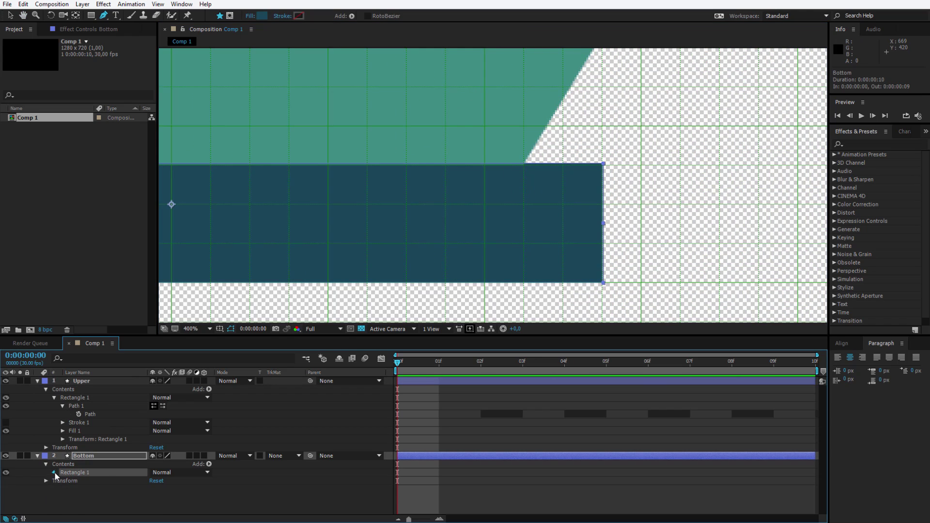
{"action": "left_click", "coordinate": [54, 472]}
{"action": "right_click", "coordinate": [95, 481]}
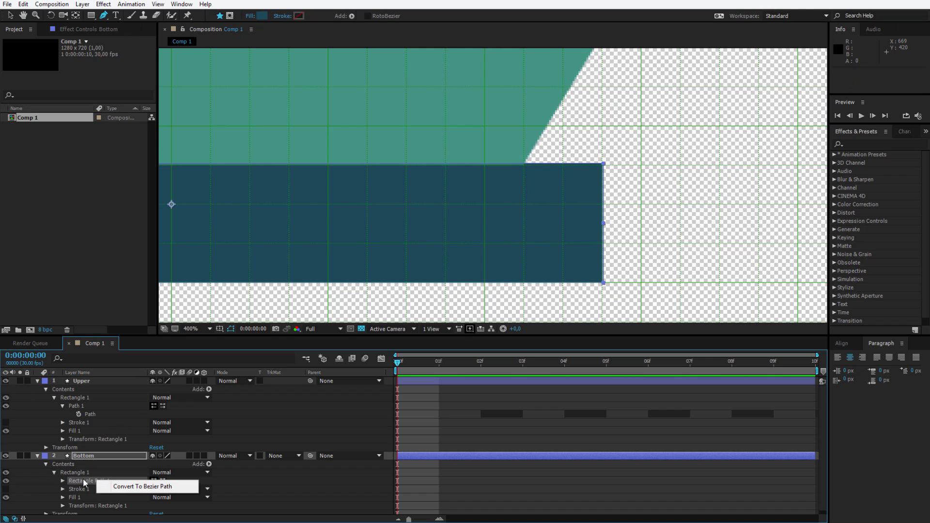
{"action": "left_click", "coordinate": [104, 486]}
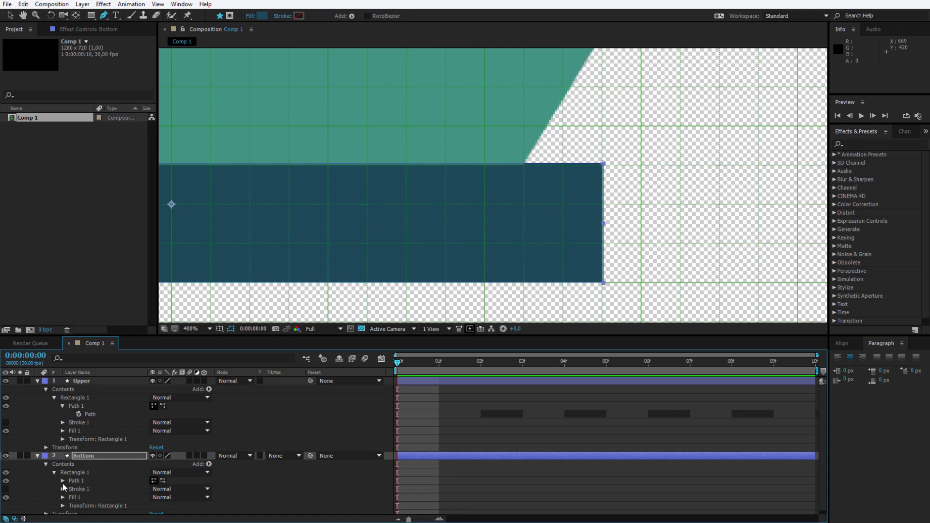
{"action": "left_click", "coordinate": [62, 481]}
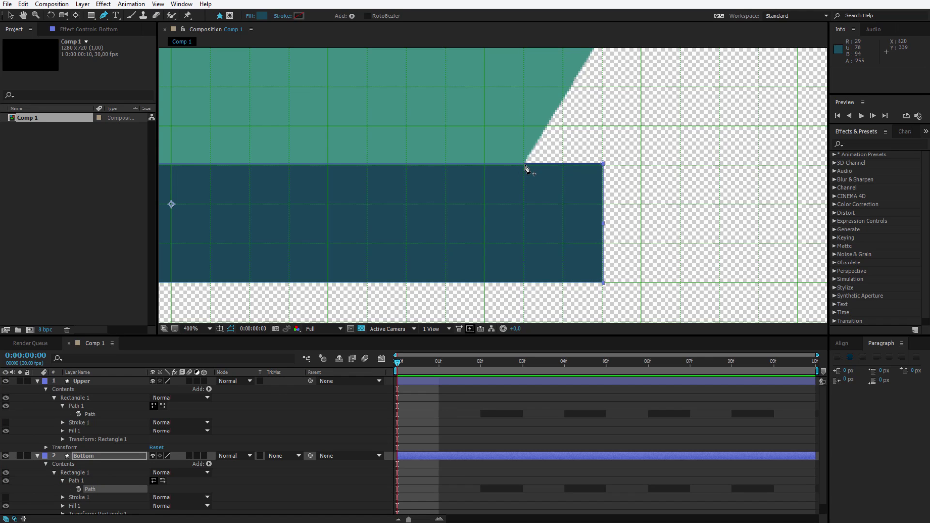
- Add vertices on the dark bar's edges and delete both right corners to continue the diagonal
{"action": "left_click", "coordinate": [526, 165]}
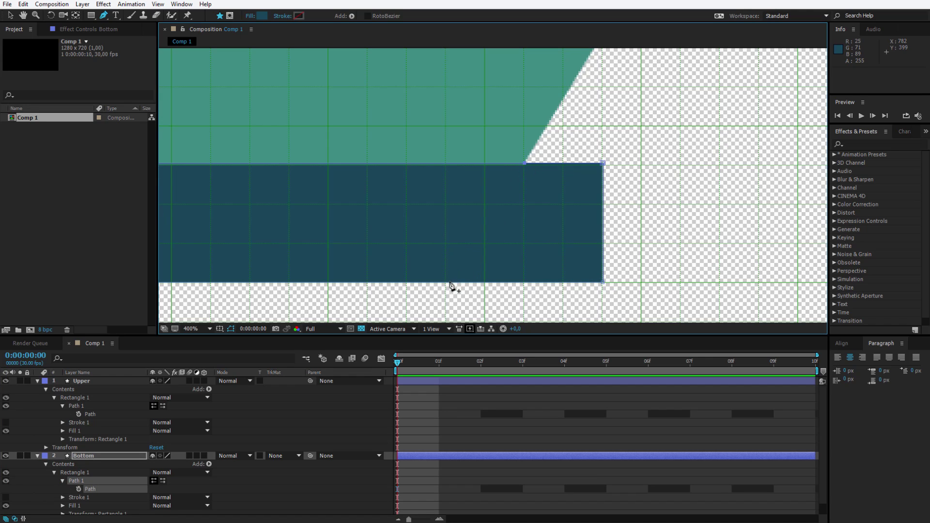
{"action": "left_click", "coordinate": [445, 283]}
{"action": "key", "text": "ctrl+z"}
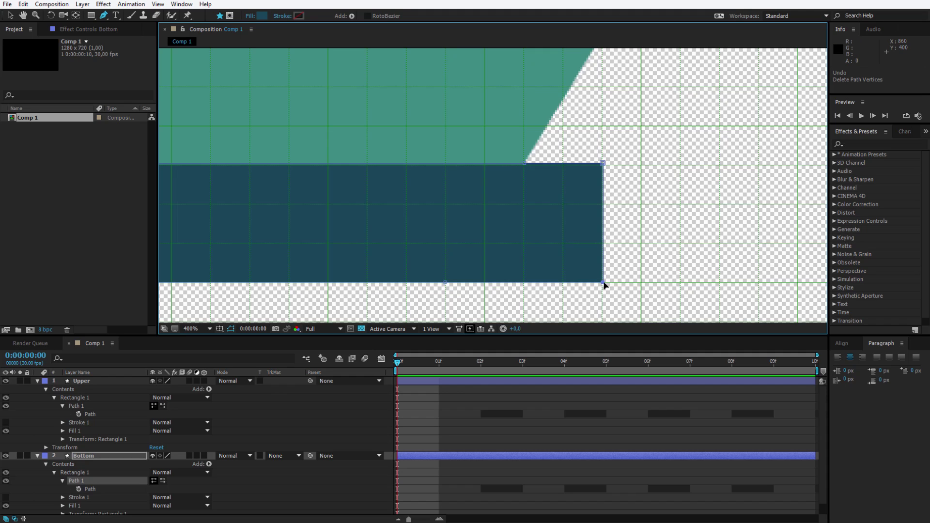
{"action": "left_click", "coordinate": [603, 282]}
{"action": "left_click", "coordinate": [602, 164]}
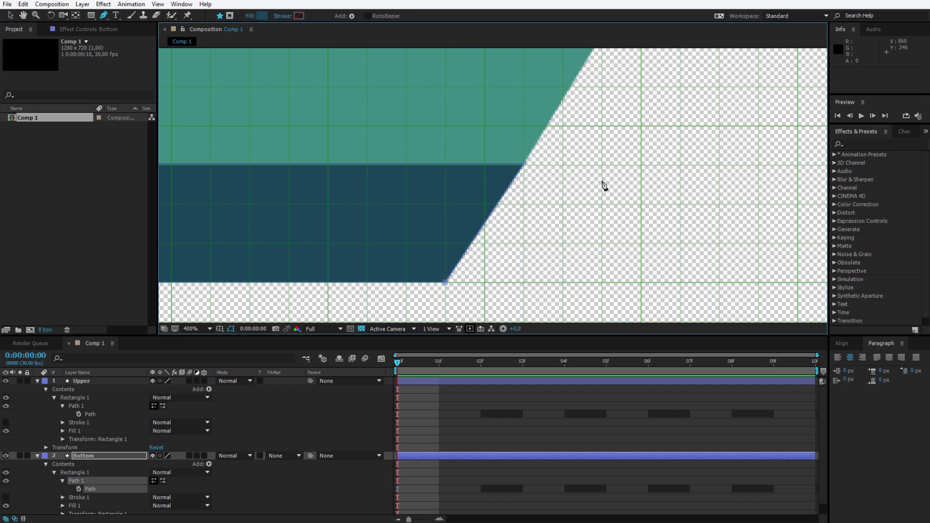
{"action": "scroll", "coordinate": [492, 191], "scroll_direction": "down", "scroll_amount": 4}
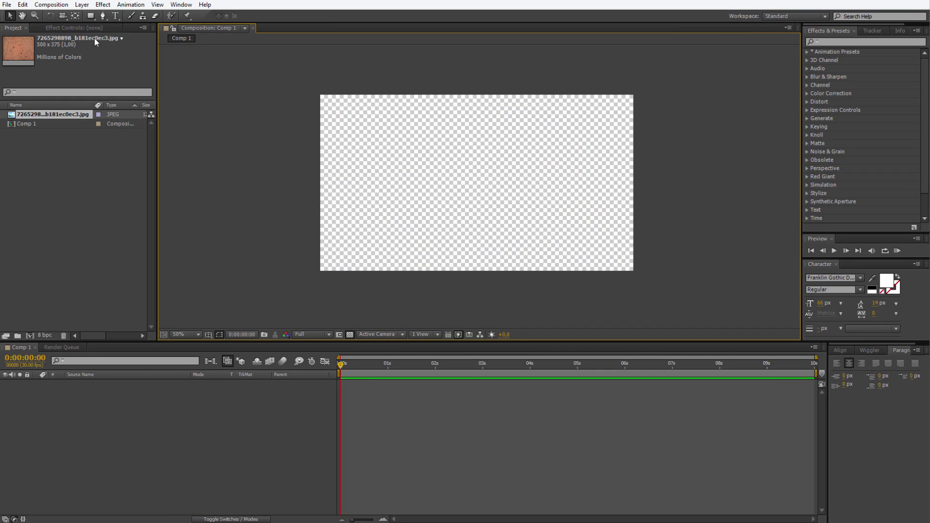
{"action": "left_click", "coordinate": [90, 15]}
{"action": "mouse_move", "coordinate": [367, 144]}
{"action": "left_mouse_down"}
{"action": "mouse_move", "coordinate": [389, 169]}
{"action": "mouse_move", "coordinate": [460, 199]}
{"action": "left_mouse_up"}
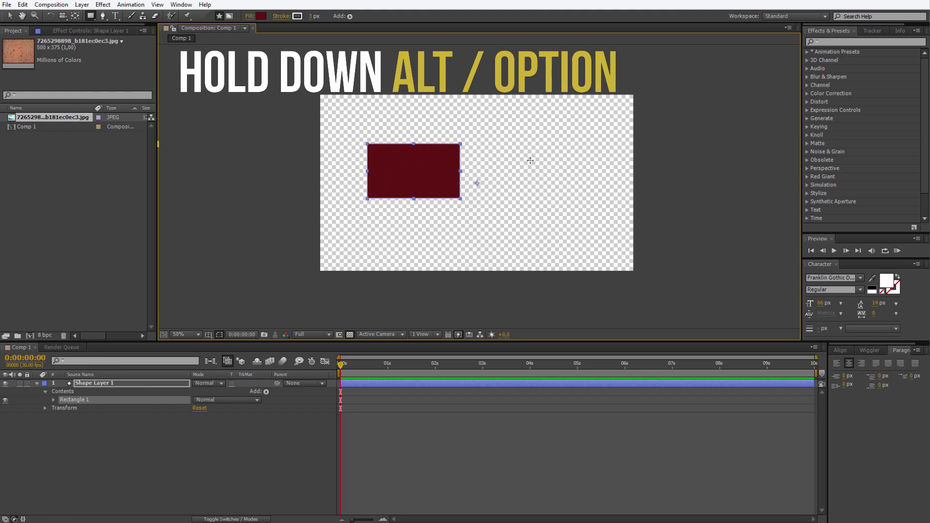
{"action": "left_click_drag", "start_coordinate": [502, 143], "coordinate": [594, 197]}
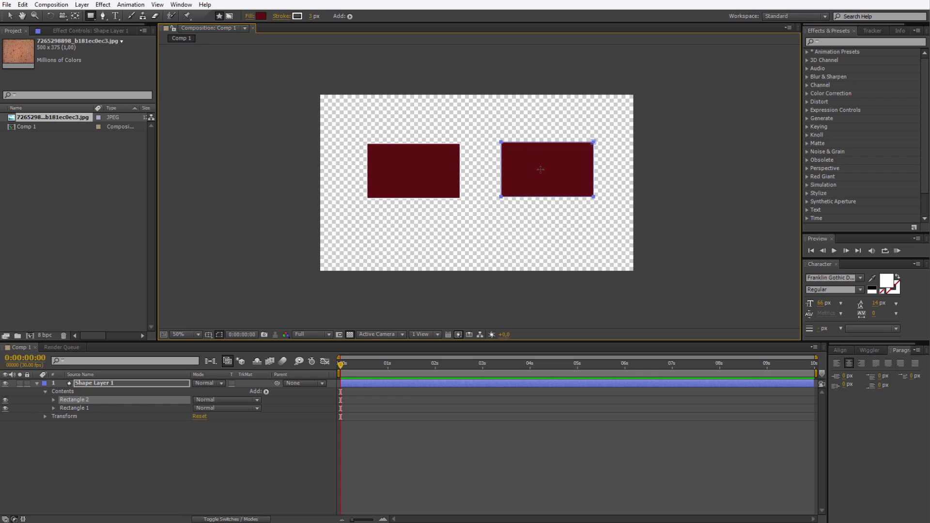
{"action": "left_click", "coordinate": [54, 408]}
{"action": "left_click", "coordinate": [98, 417]}
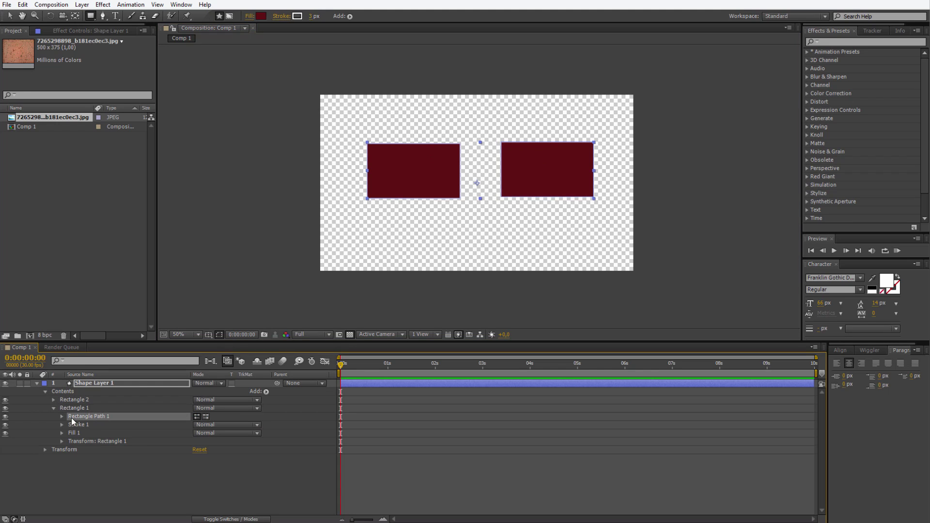
{"action": "left_click", "coordinate": [60, 417]}
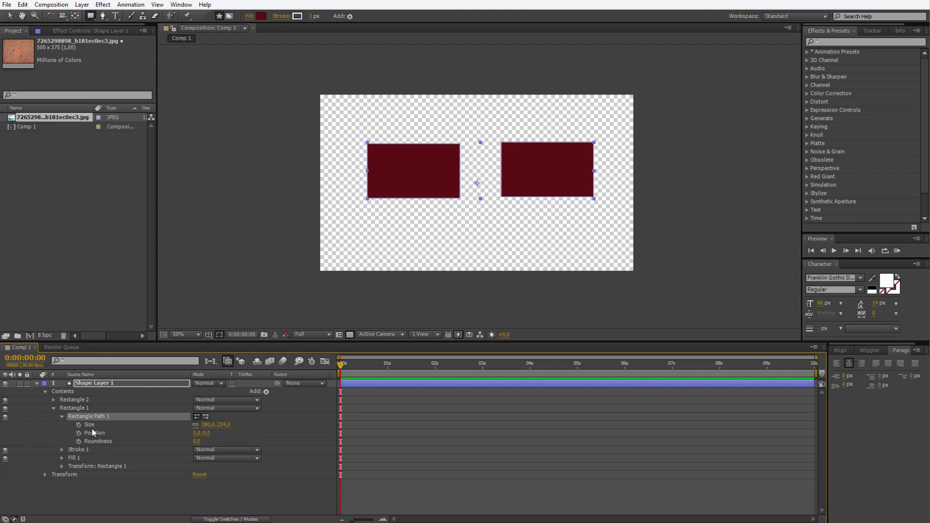
{"action": "left_click", "coordinate": [53, 400]}
{"action": "left_click", "coordinate": [72, 408]}
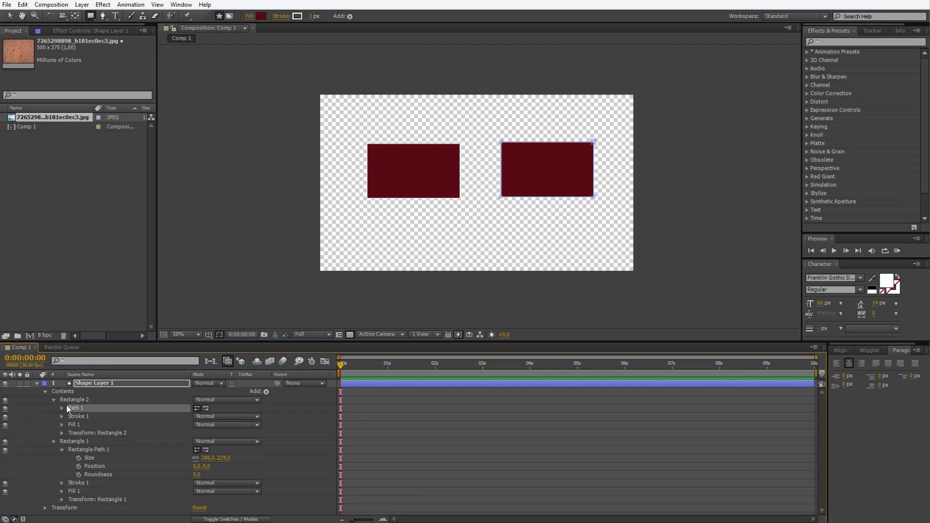
{"action": "left_click", "coordinate": [62, 408]}
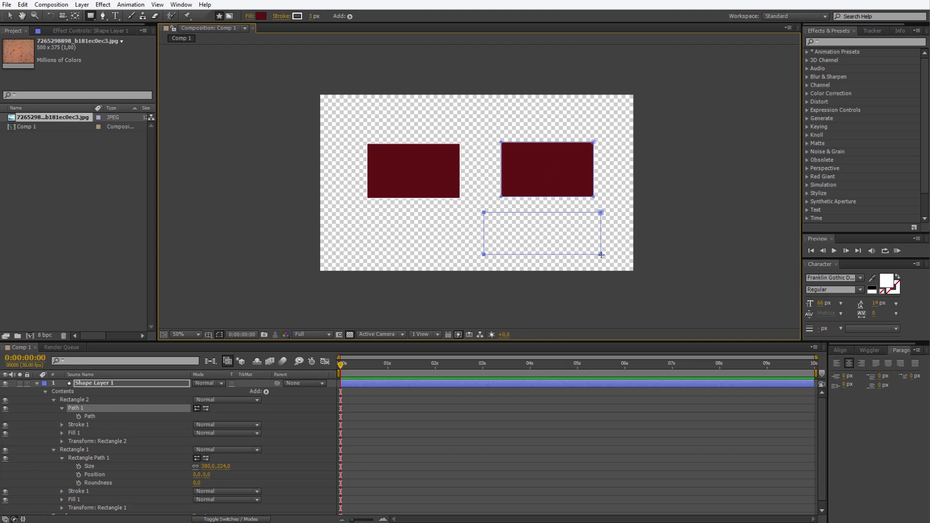
{"action": "left_click_drag", "start_coordinate": [600, 254], "coordinate": [601, 255]}
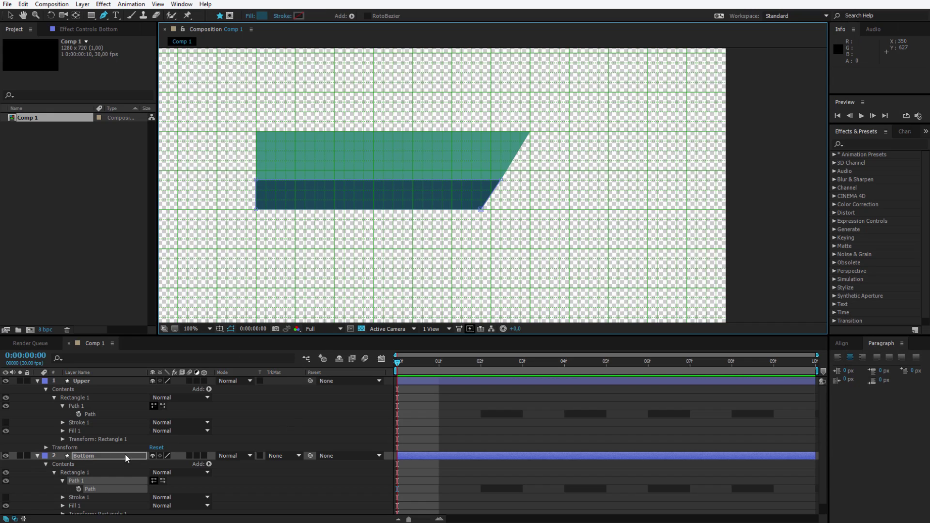
- Move the Upper bar's anchor point to its left edge with the Pan Behind tool
{"action": "right_click", "coordinate": [79, 484]}
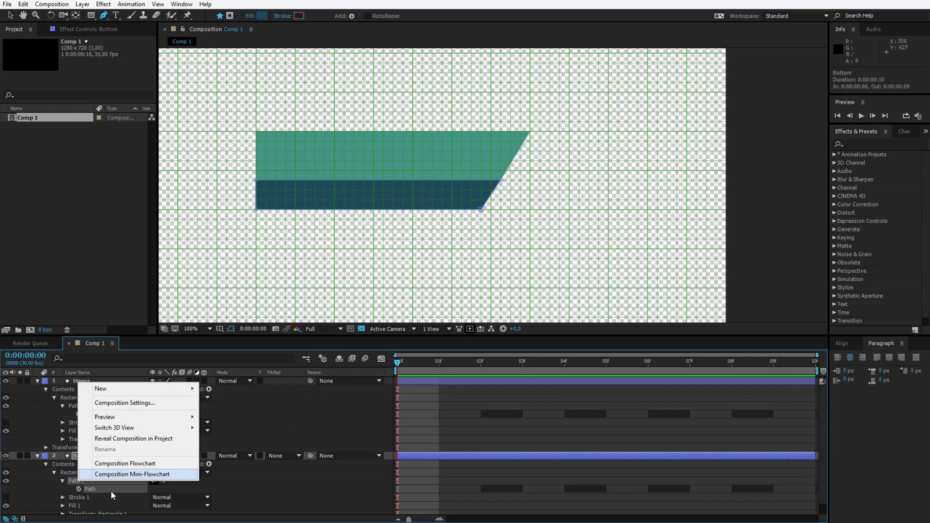
{"action": "key", "text": "Escape"}
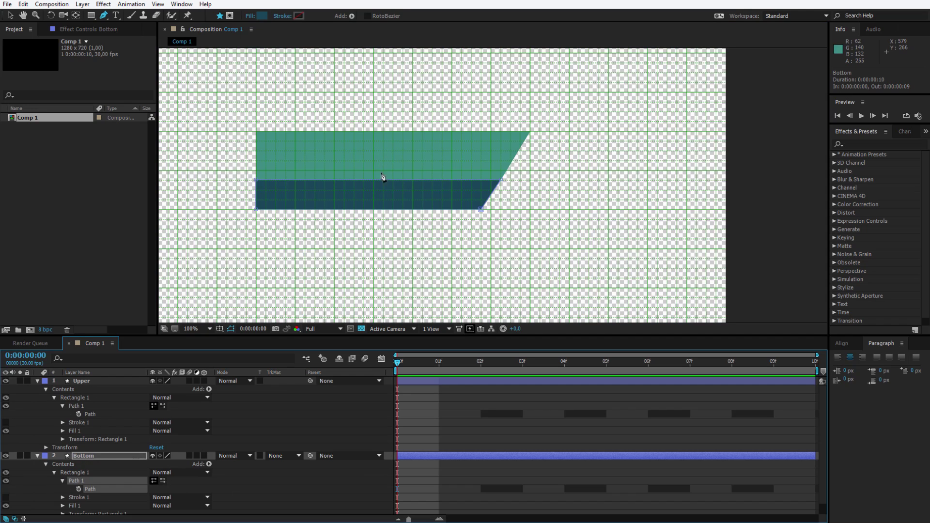
{"action": "left_click", "coordinate": [90, 382]}
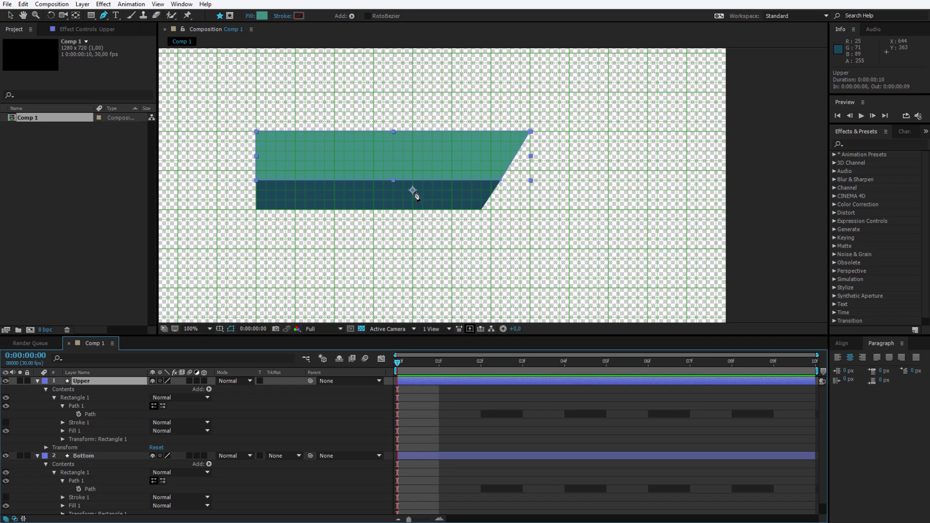
{"action": "key", "text": "y"}
{"action": "left_click_drag", "start_coordinate": [412, 190], "coordinate": [257, 155]}
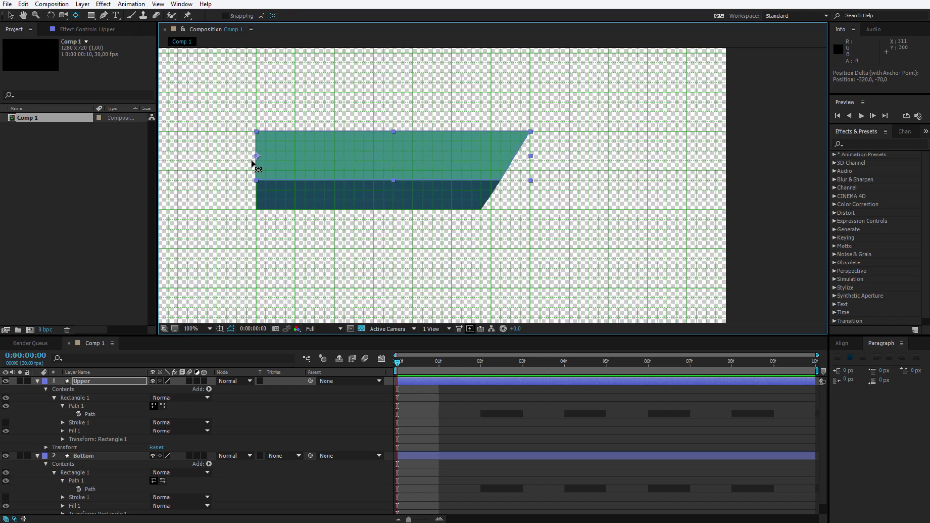
- Move the Bottom bar's anchor point to its left edge and select both layers
{"action": "left_click", "coordinate": [87, 457]}
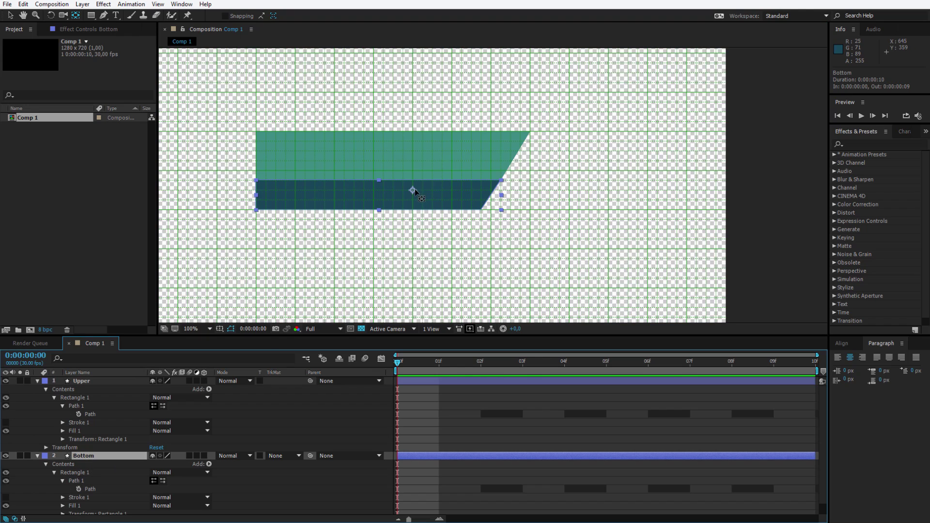
{"action": "key", "text": "y"}
{"action": "left_click_drag", "start_coordinate": [413, 190], "coordinate": [258, 199]}
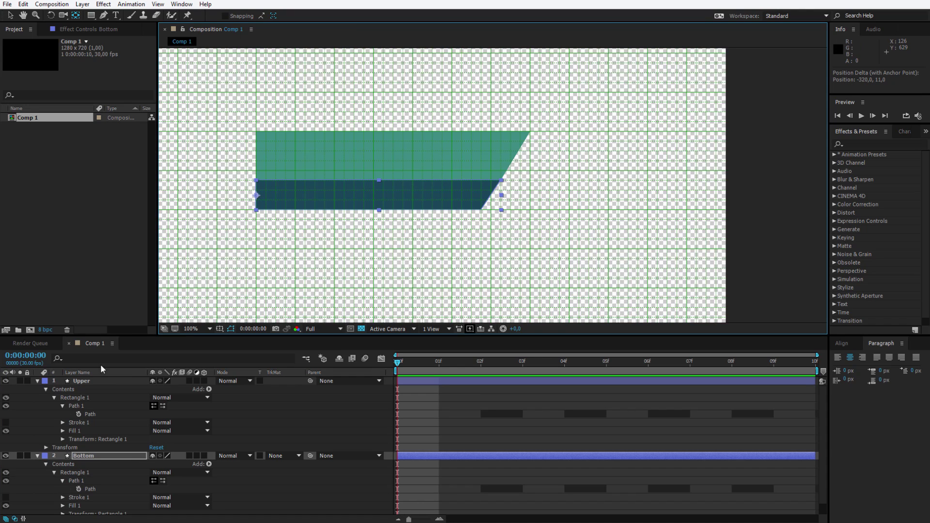
{"action": "left_click", "coordinate": [94, 379], "text": "shift"}
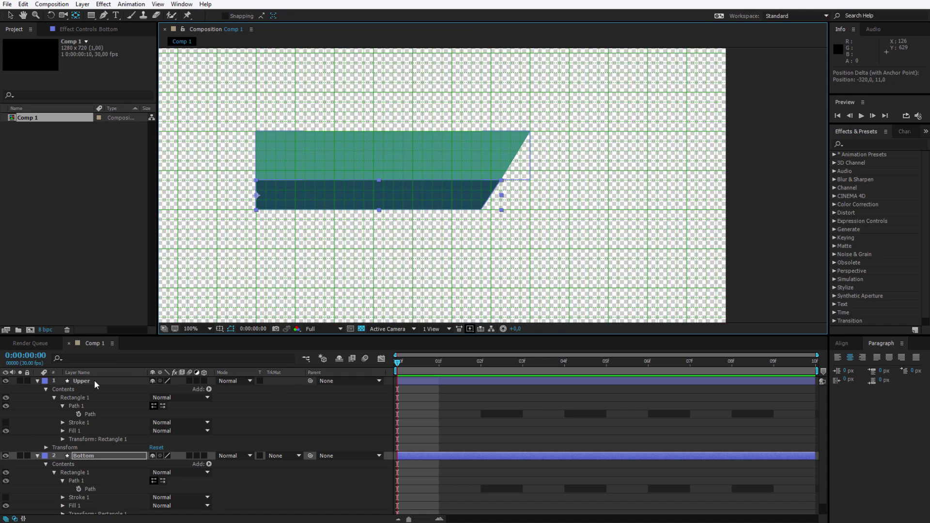
- Show only Scale for both layers and unlink their Scale proportions
{"action": "left_click", "coordinate": [37, 381]}
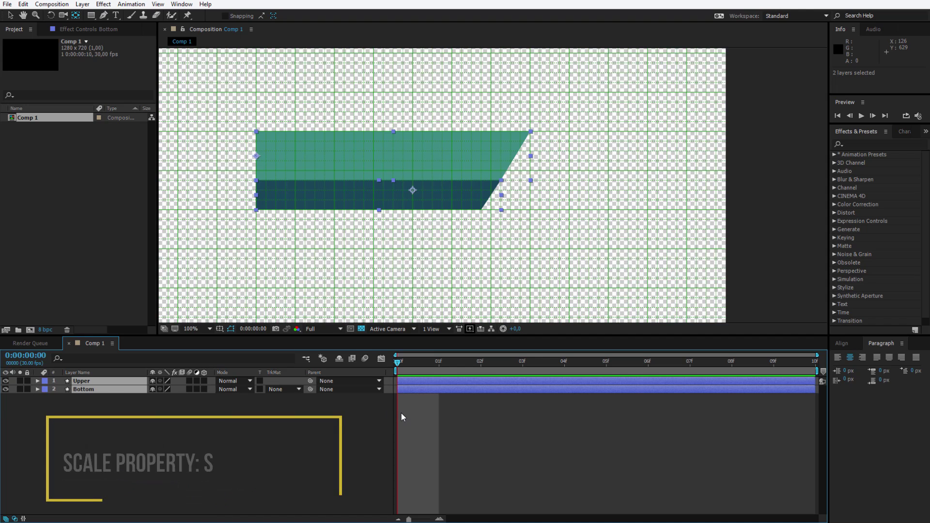
{"action": "key", "text": "s"}
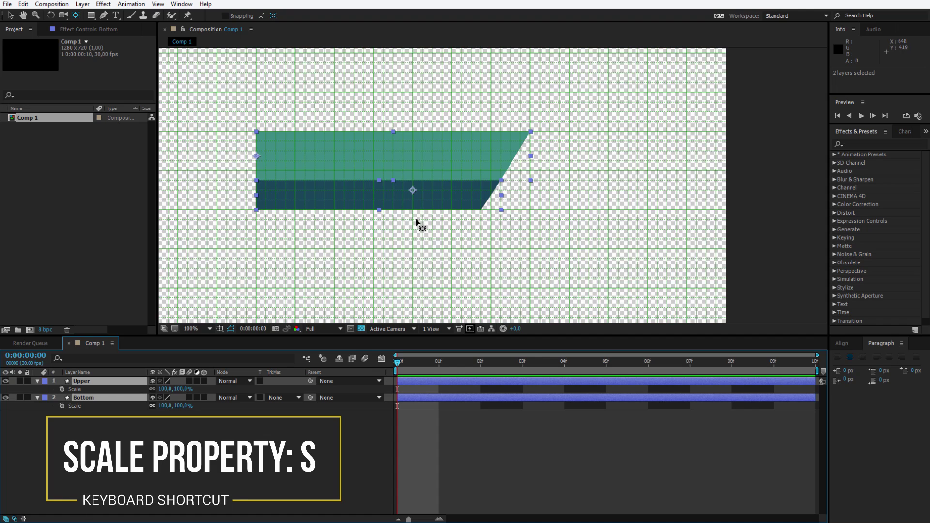
{"action": "left_click", "coordinate": [152, 389]}
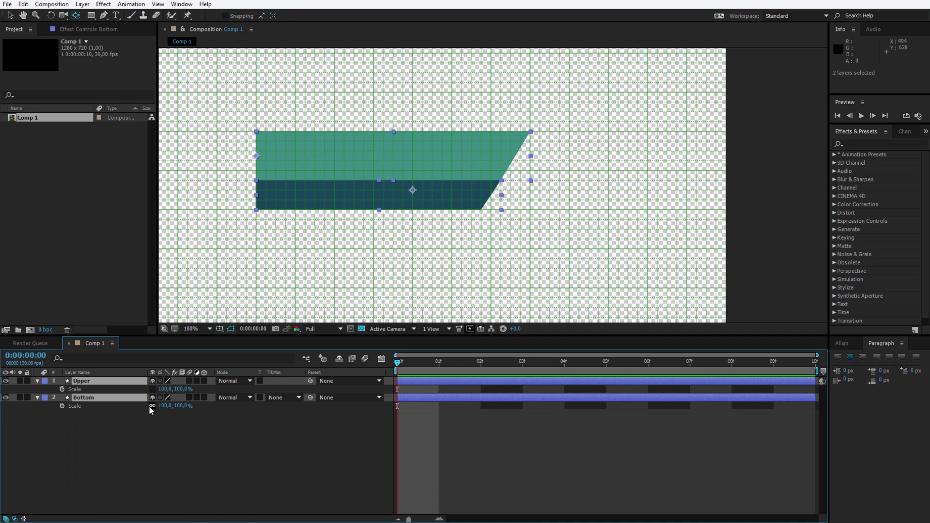
{"action": "left_click", "coordinate": [152, 405]}
{"action": "left_click_drag", "start_coordinate": [166, 388], "coordinate": [159, 392]}
{"action": "key", "text": "ctrl+z"}
- Move the Bottom bar's anchor point to its lower-left corner
{"action": "left_click", "coordinate": [105, 428]}
{"action": "left_click", "coordinate": [89, 400]}
{"action": "left_click", "coordinate": [97, 389]}
{"action": "left_click", "coordinate": [94, 396]}
{"action": "left_click_drag", "start_coordinate": [413, 191], "coordinate": [257, 198]}
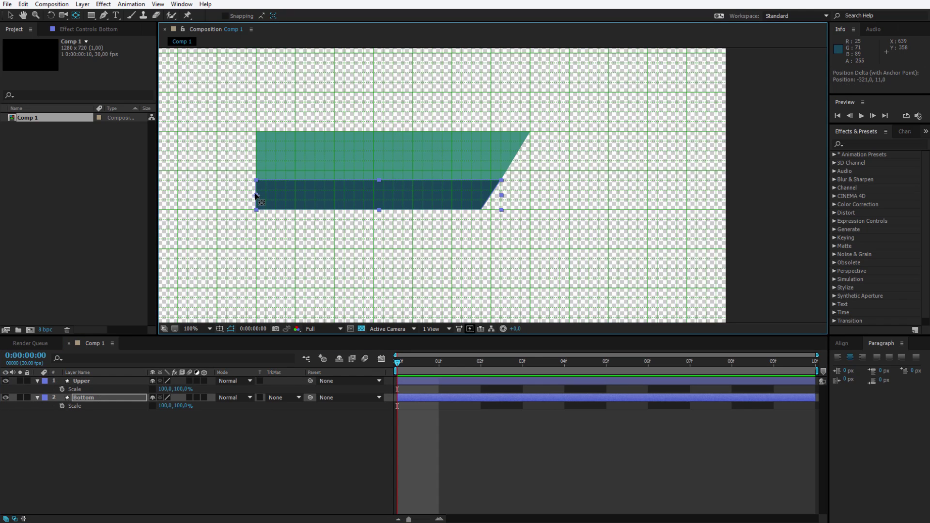
- Set both bars' Scale width to 0 and add a starting Scale keyframe
{"action": "left_click", "coordinate": [89, 381], "text": "shift"}
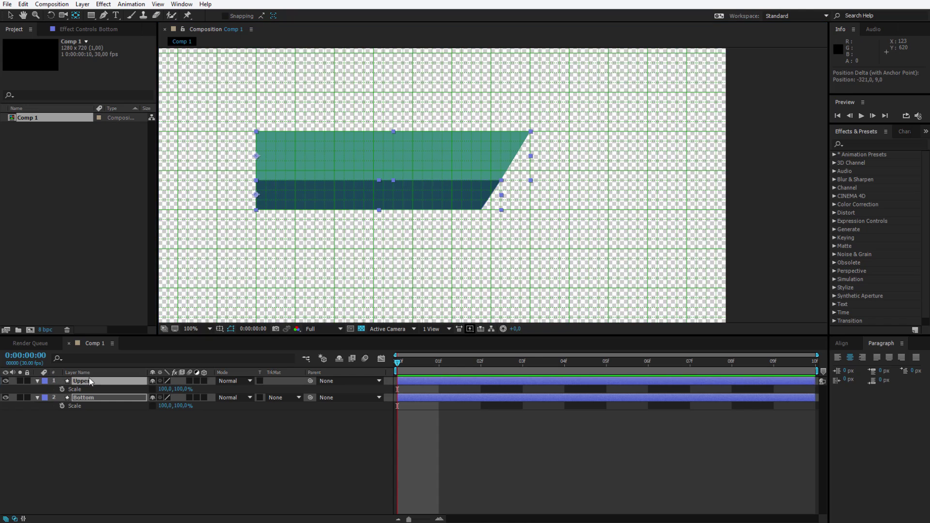
{"action": "left_click", "coordinate": [165, 389]}
{"action": "type", "text": "0"}
{"action": "key", "text": "Return"}
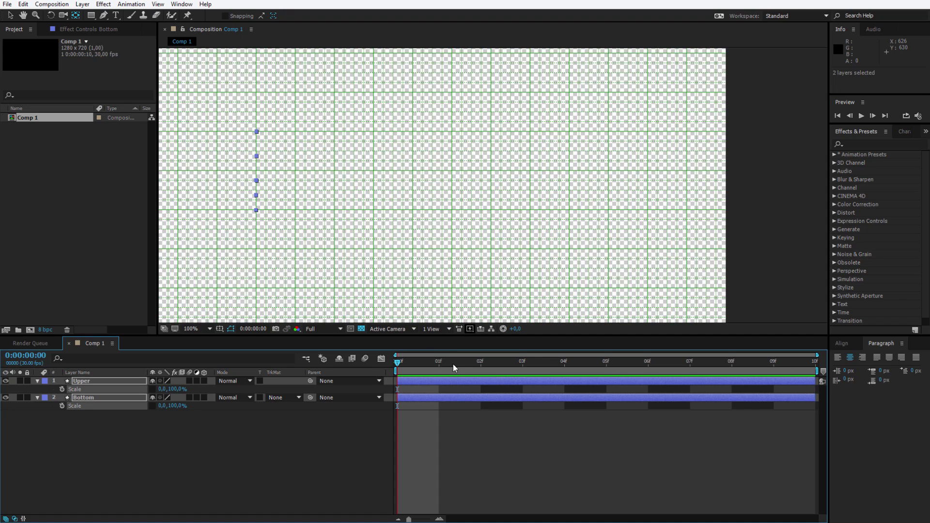
{"action": "left_click", "coordinate": [62, 389]}
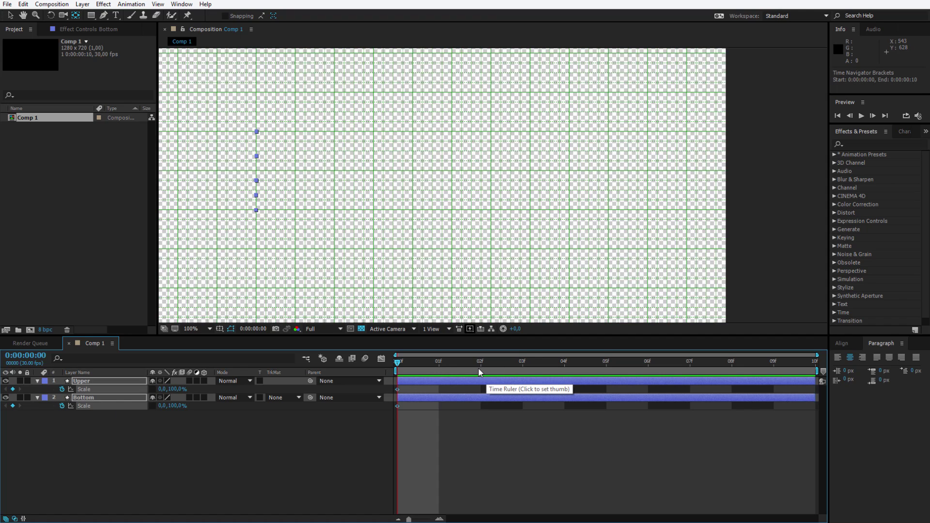
- Change the composition duration to 0:00:10:00 in Composition Settings
{"action": "key", "text": "ctrl+k"}
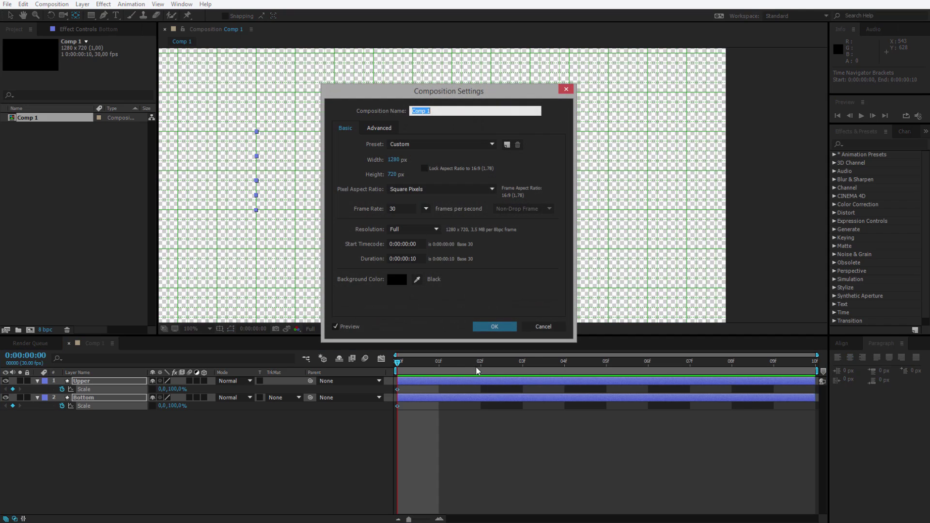
{"action": "left_click", "coordinate": [417, 258]}
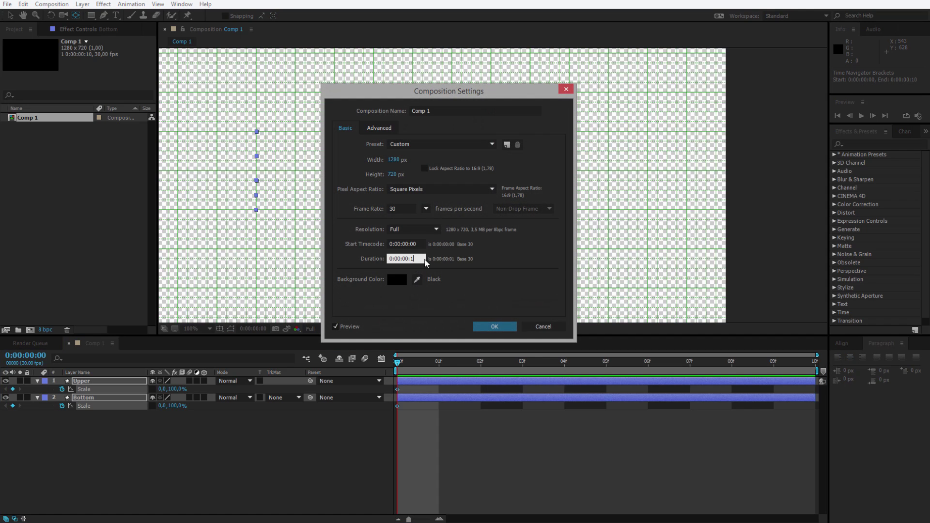
{"action": "key", "text": "BackSpace"}
{"action": "type", "text": "10:00"}
{"action": "left_click", "coordinate": [502, 327]}
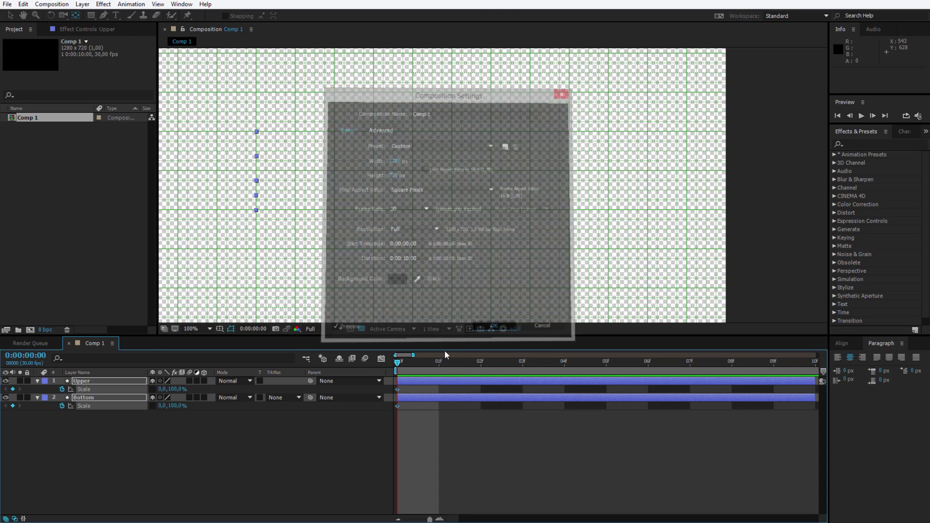
- Extend both bar layers to the end of the 10-second comp and move to the 2-second mark
{"action": "left_click_drag", "start_coordinate": [414, 355], "coordinate": [499, 355]}
{"action": "key", "text": "semicolon"}
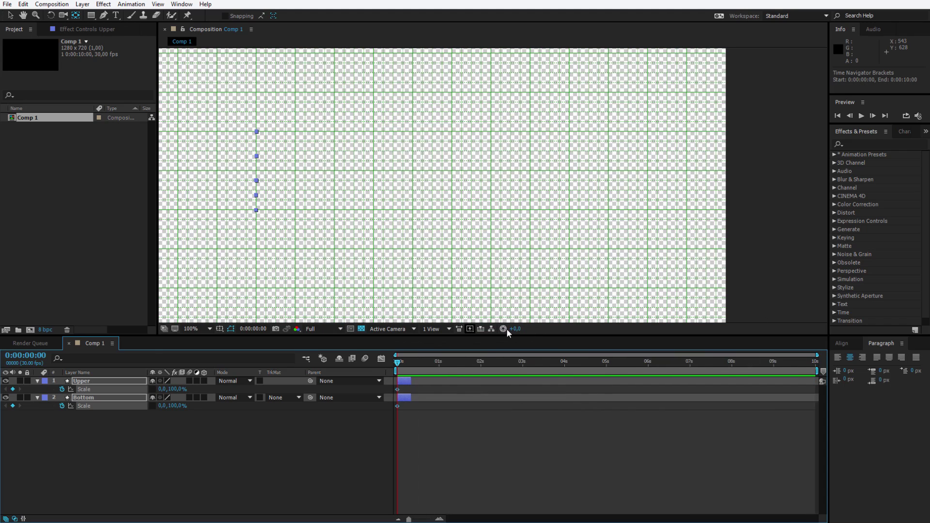
{"action": "left_click_drag", "start_coordinate": [406, 379], "coordinate": [815, 381]}
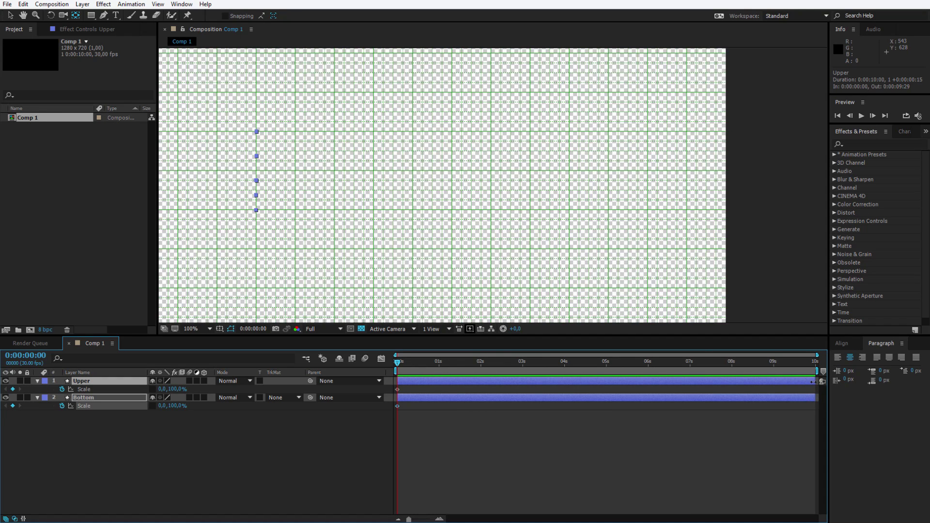
{"action": "left_click_drag", "start_coordinate": [400, 365], "coordinate": [484, 378]}
- Key both bars' Scale width to 100% at 2 seconds and move the 0% keyframes to 1 second
{"action": "left_click", "coordinate": [163, 389]}
{"action": "type", "text": "100"}
{"action": "key", "text": "Return"}
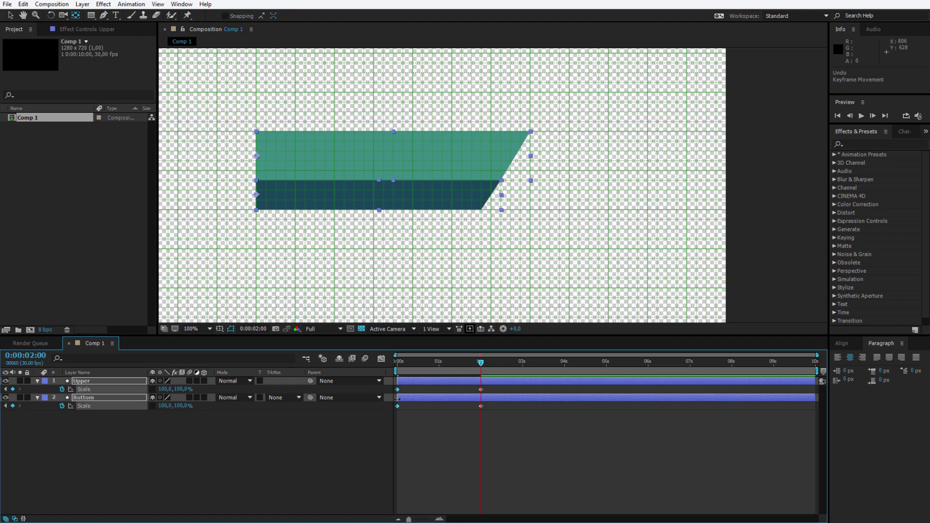
{"action": "left_click_drag", "start_coordinate": [398, 391], "coordinate": [438, 390]}
{"action": "left_click", "coordinate": [438, 366]}
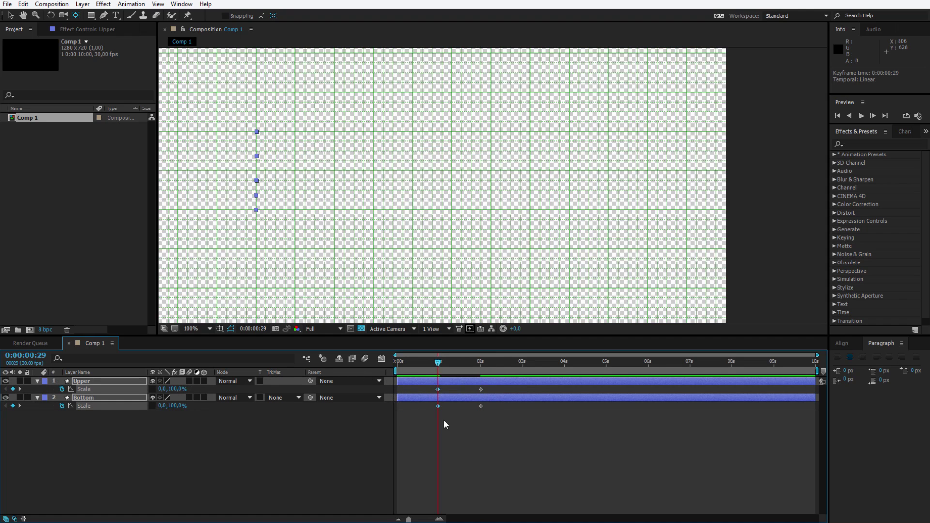
{"action": "key", "text": "Page_Down"}
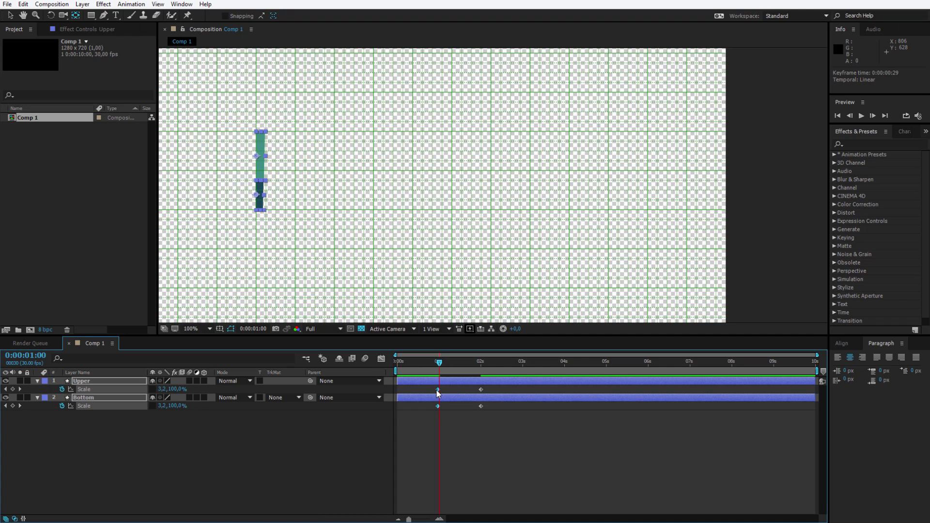
{"action": "left_click_drag", "start_coordinate": [436, 393], "coordinate": [475, 363]}
- Apply Easy Ease to all four Scale keyframes
{"action": "left_click_drag", "start_coordinate": [499, 446], "coordinate": [438, 393]}
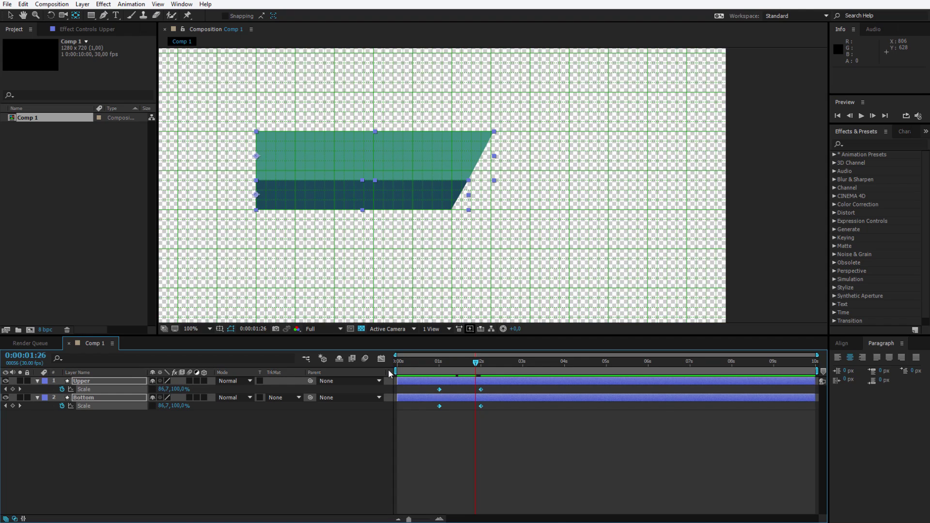
{"action": "right_click", "coordinate": [440, 406]}
{"action": "mouse_move", "coordinate": [484, 520]}
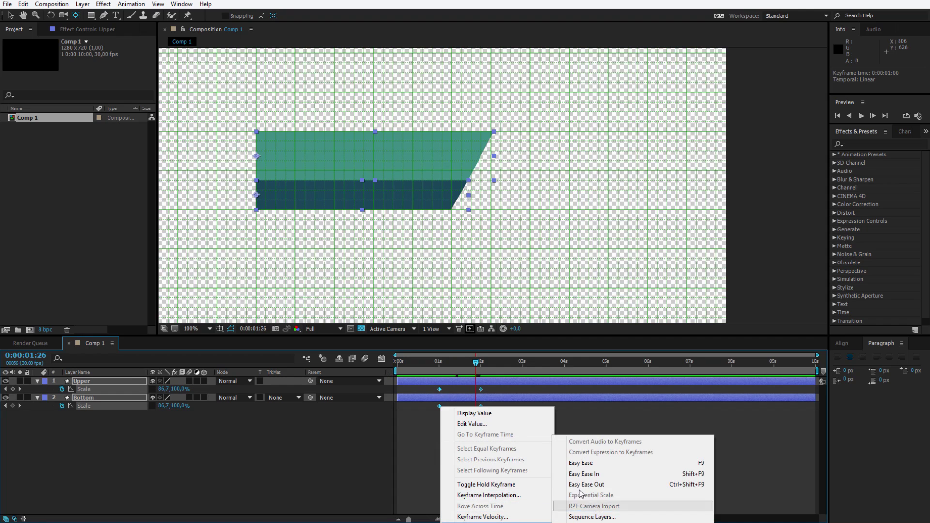
{"action": "left_click", "coordinate": [581, 463]}
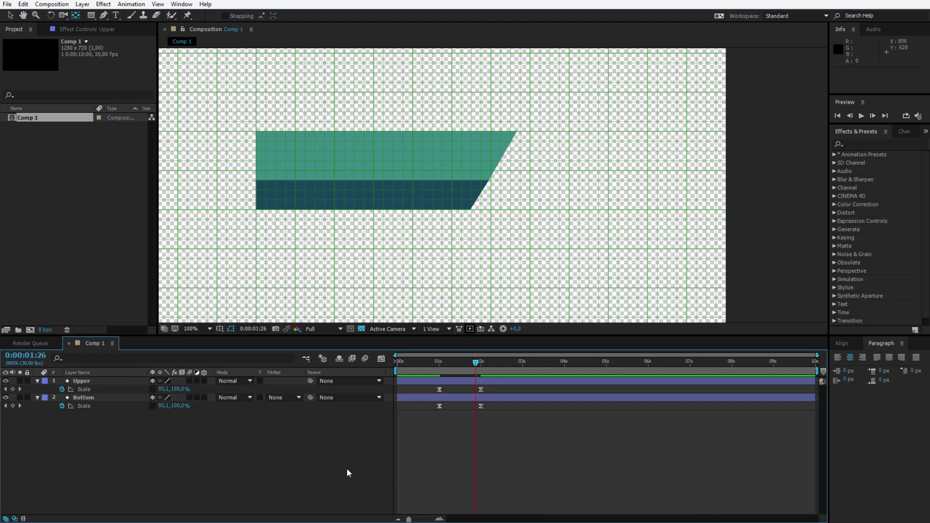
- Add the presenter's name as a text layer, scaled and positioned on the teal bar
{"action": "left_click", "coordinate": [116, 15]}
{"action": "left_click", "coordinate": [279, 167]}
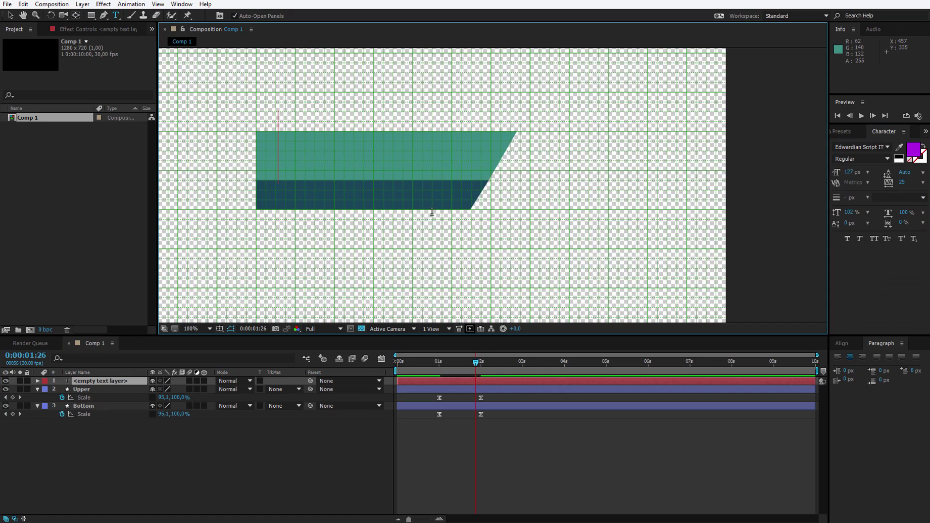
{"action": "type", "text": "Andrzej Pach"}
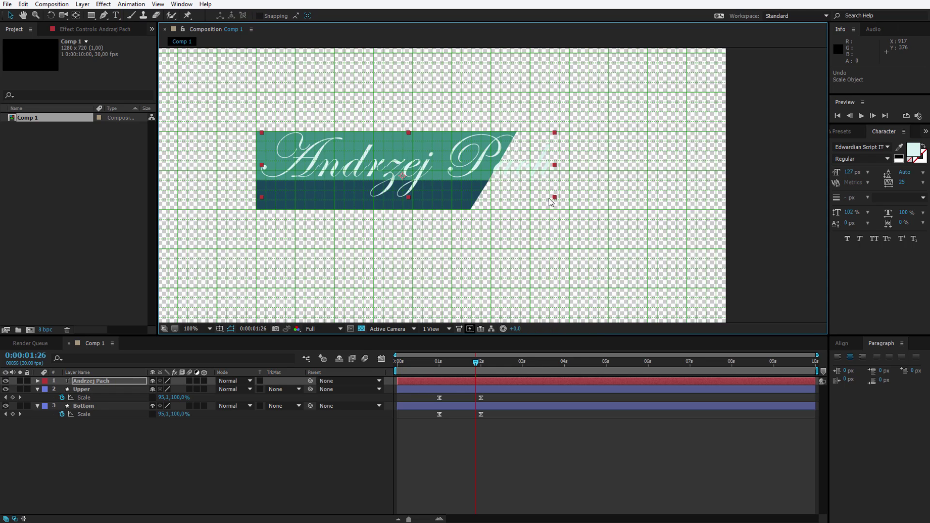
{"action": "left_click_drag", "start_coordinate": [554, 198], "coordinate": [480, 187]}
{"action": "mouse_move", "coordinate": [430, 172]}
{"action": "left_mouse_down"}
{"action": "mouse_move", "coordinate": [383, 164]}
{"action": "mouse_move", "coordinate": [425, 179]}
{"action": "left_mouse_up"}
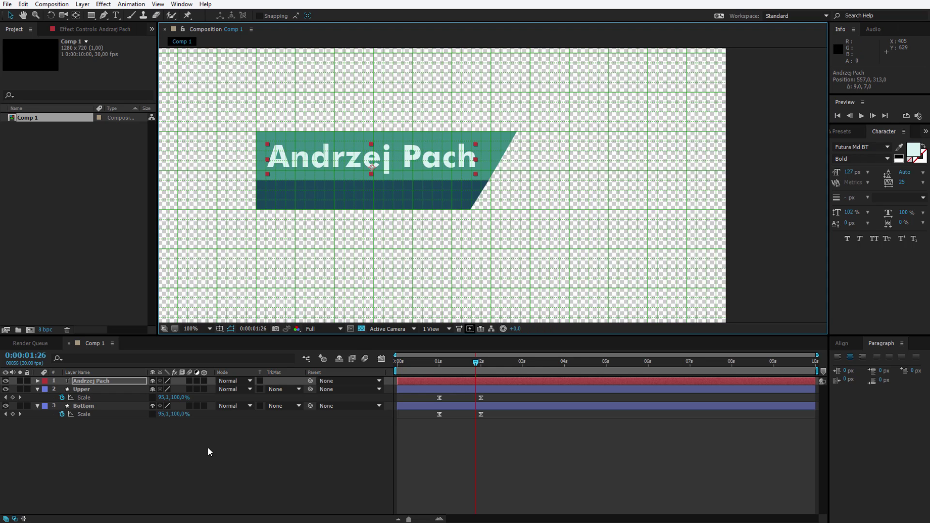
- Duplicate the name text onto the dark bar for the subtitle line and scrub the reveal
{"action": "left_click", "coordinate": [201, 448]}
{"action": "left_click", "coordinate": [91, 381]}
{"action": "key", "text": "ctrl+d"}
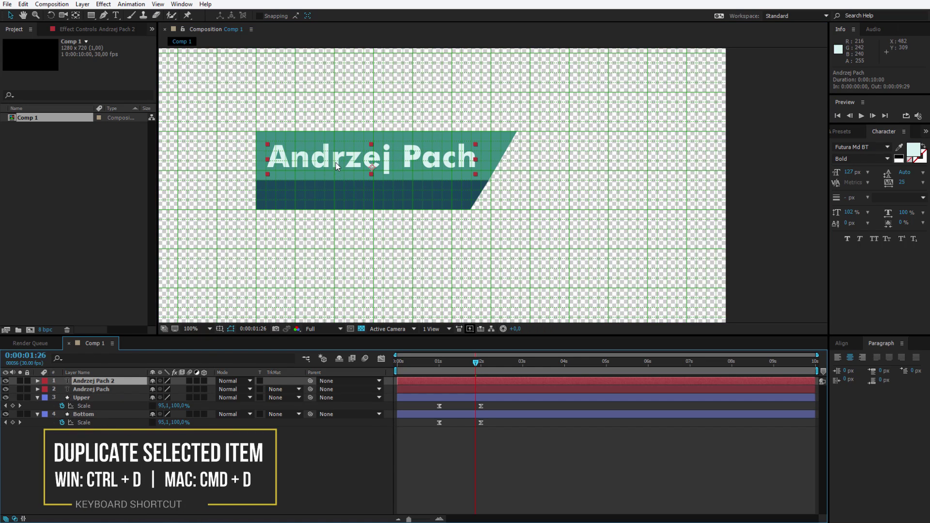
{"action": "left_click_drag", "start_coordinate": [335, 163], "coordinate": [335, 208]}
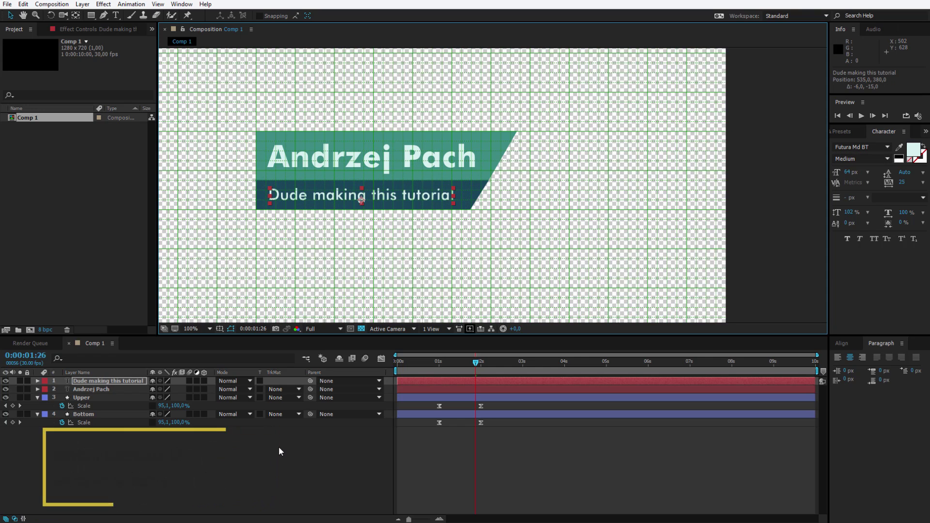
{"action": "left_click", "coordinate": [279, 448]}
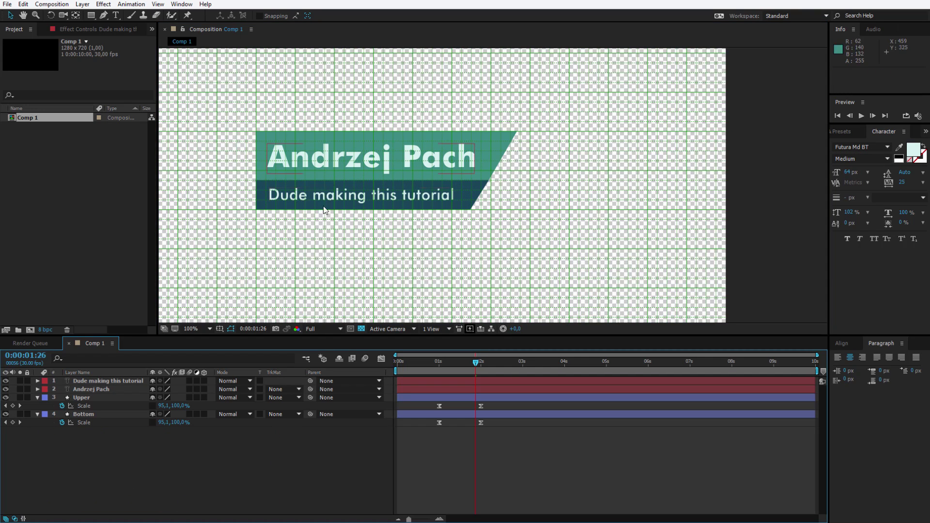
{"action": "left_click", "coordinate": [414, 363]}
{"action": "left_click_drag", "start_coordinate": [437, 366], "coordinate": [462, 375]}
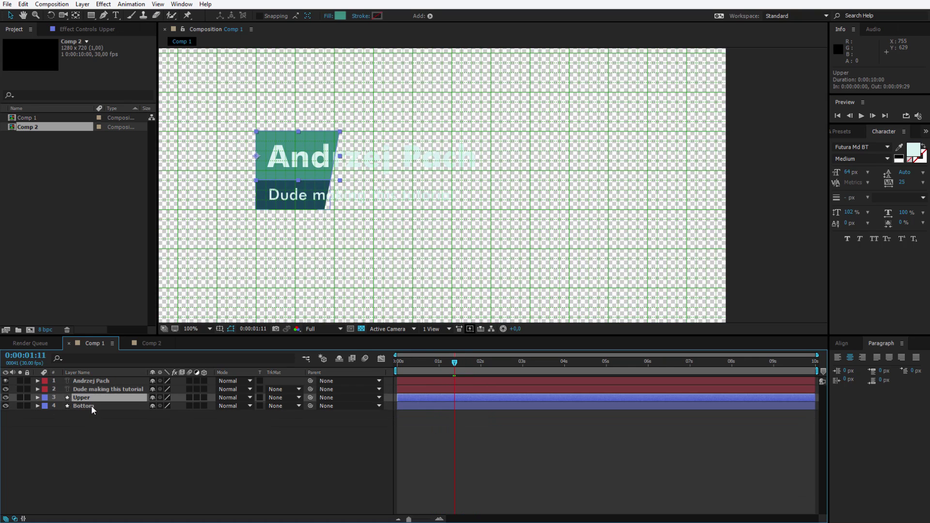
- Duplicate both bar layers and stack Upper 2 and Bottom 2 above the text layers
{"action": "left_click", "coordinate": [91, 405], "text": "shift"}
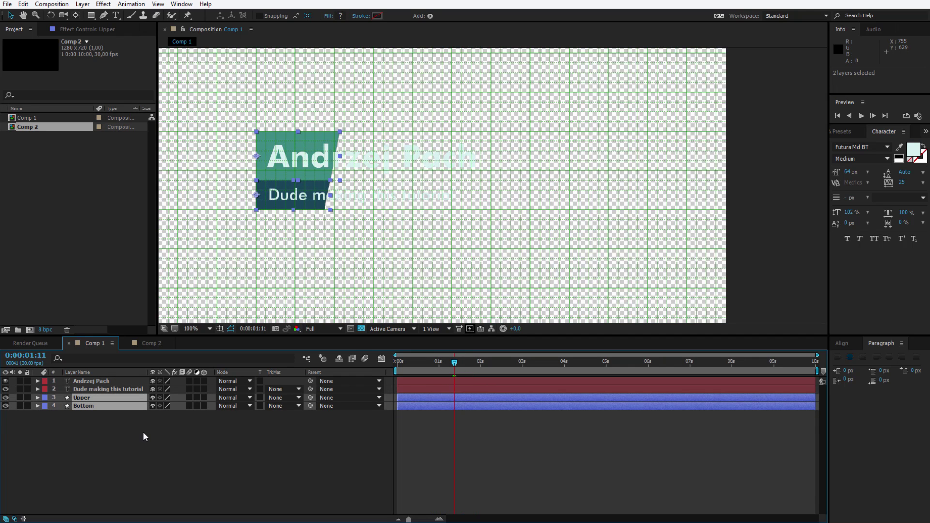
{"action": "key", "text": "ctrl+d"}
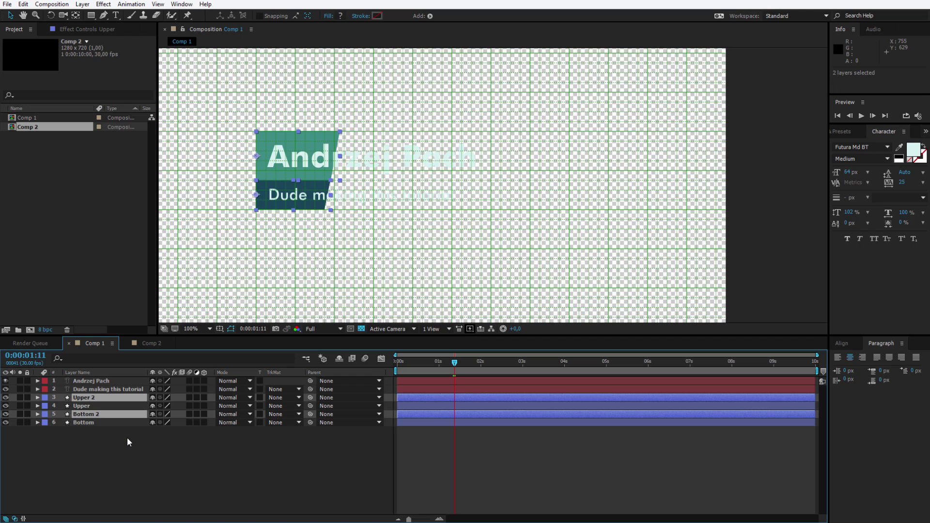
{"action": "left_click", "coordinate": [82, 399]}
{"action": "mouse_move", "coordinate": [83, 399]}
{"action": "left_mouse_down"}
{"action": "mouse_move", "coordinate": [94, 382]}
{"action": "mouse_move", "coordinate": [97, 407]}
{"action": "left_mouse_up"}
{"action": "left_click", "coordinate": [91, 436]}
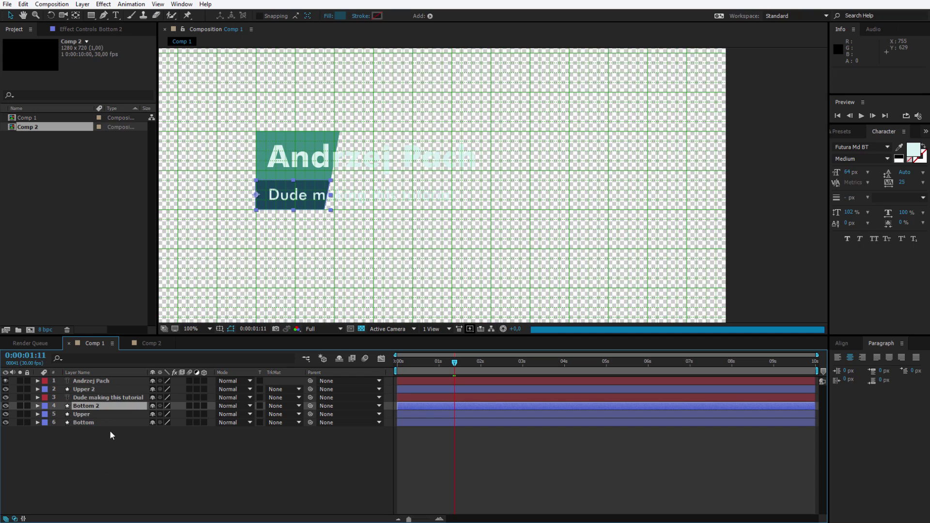
- Set Upper 2 and Bottom 2 to use the text above as Alpha Matte
{"action": "left_click", "coordinate": [88, 388], "text": "ctrl"}
{"action": "left_click", "coordinate": [95, 390], "text": "ctrl"}
{"action": "left_click", "coordinate": [94, 390], "text": "ctrl"}
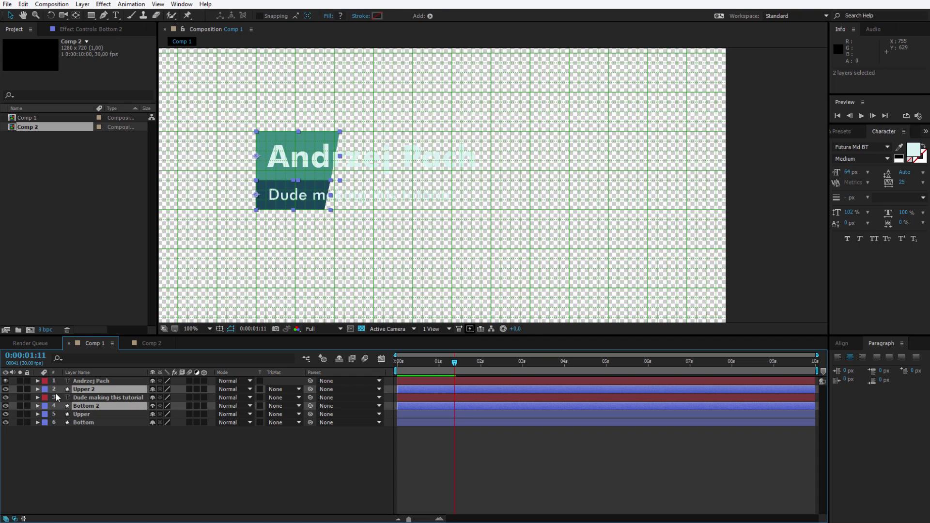
{"action": "left_click", "coordinate": [271, 391]}
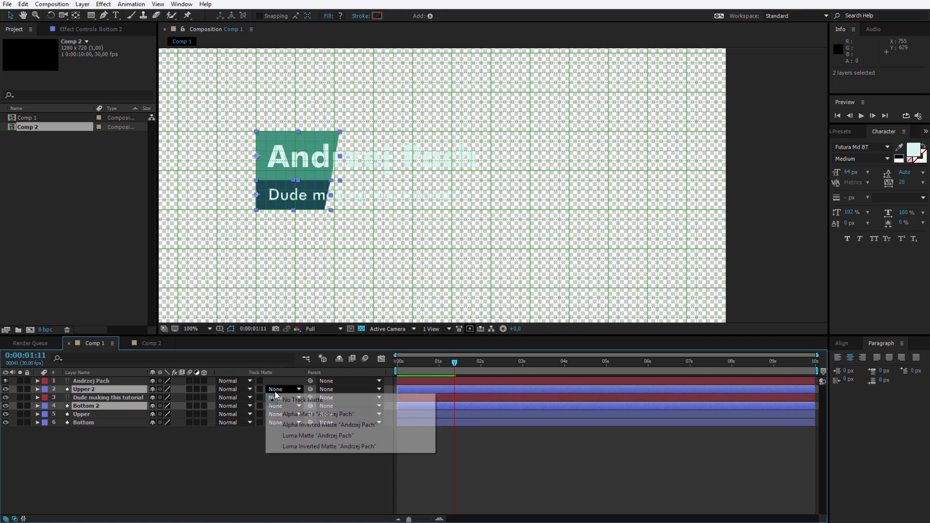
{"action": "left_click", "coordinate": [314, 410]}
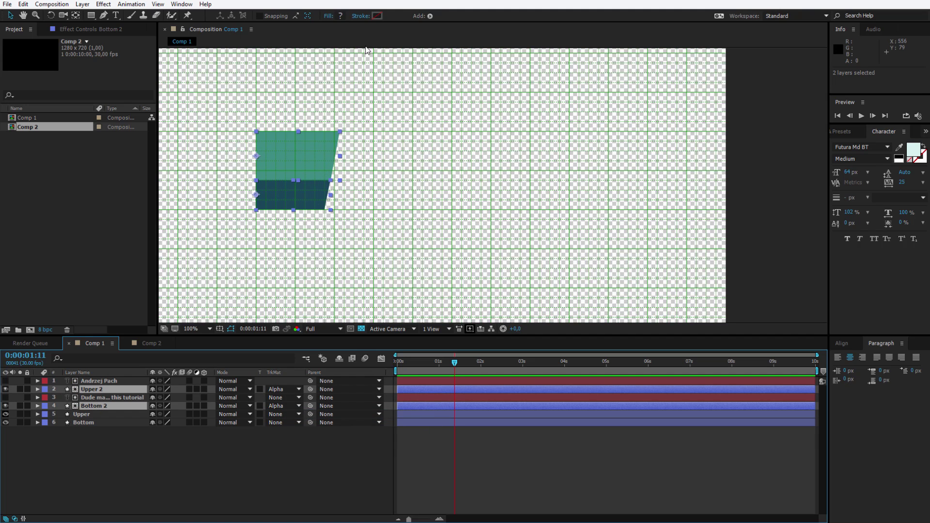
- Fill the matted bars with light grey DEDEDE and preview from the start
{"action": "left_click", "coordinate": [339, 16]}
{"action": "left_click", "coordinate": [250, 101]}
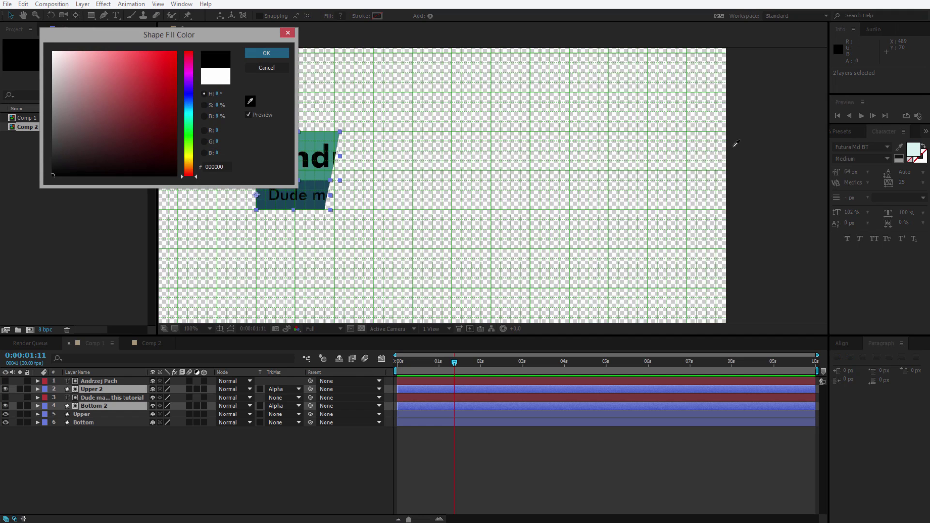
{"action": "left_click", "coordinate": [879, 176]}
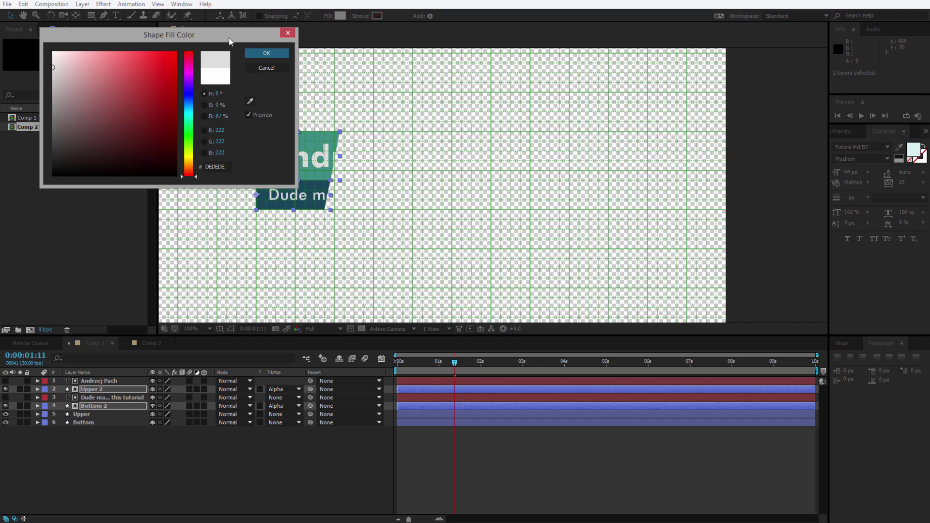
{"action": "left_click", "coordinate": [255, 52]}
{"action": "left_click_drag", "start_coordinate": [434, 361], "coordinate": [419, 361]}
{"action": "key", "text": "space"}
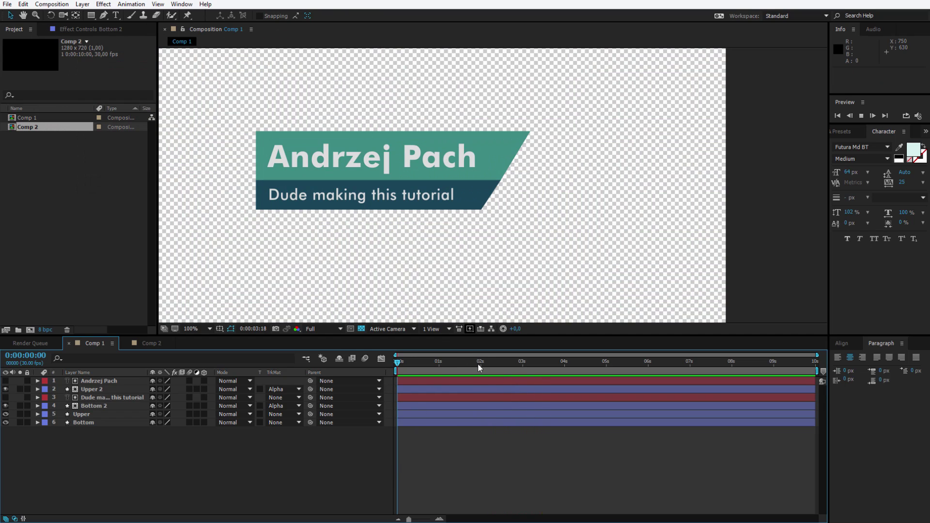
- Stop the preview and duplicate the Upper and Bottom layers as Upper 3 and Bottom 3
{"action": "left_click", "coordinate": [542, 364]}
{"action": "left_click", "coordinate": [83, 415]}
{"action": "left_click", "coordinate": [91, 423], "text": "shift"}
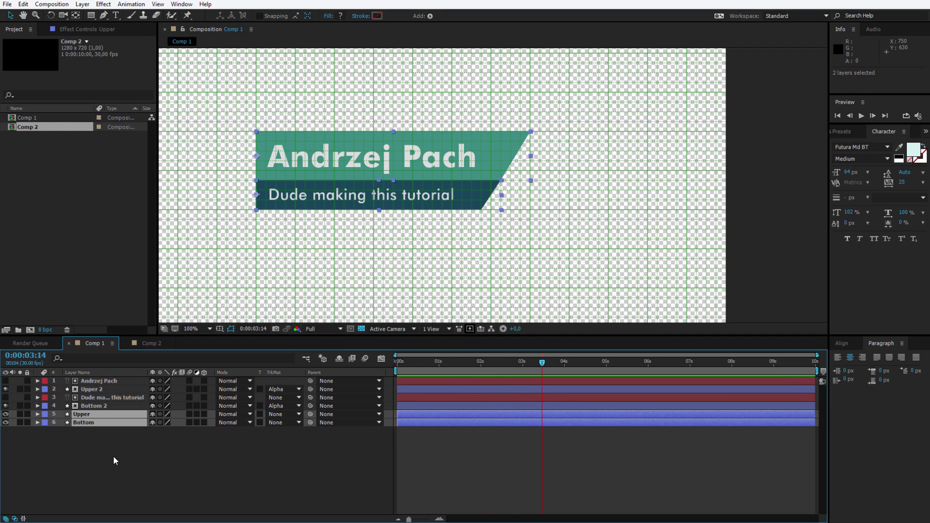
{"action": "key", "text": "ctrl+d"}
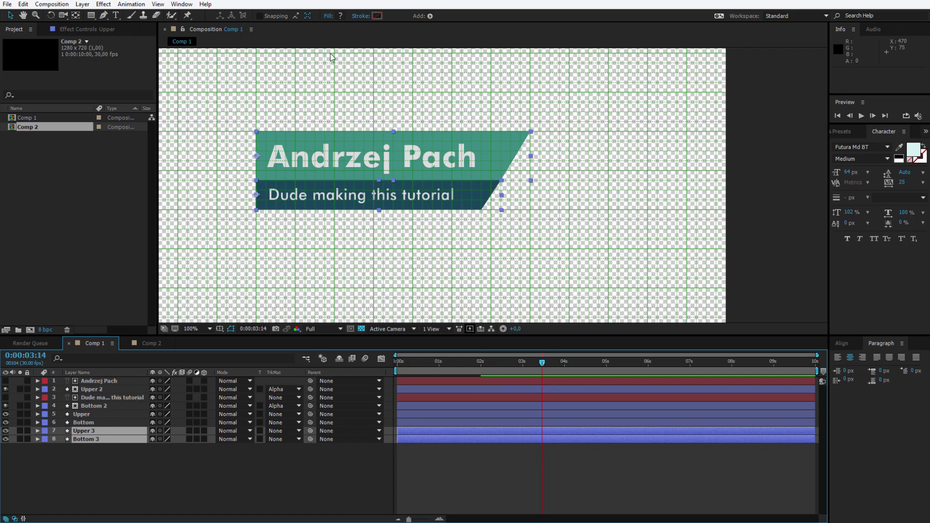
- Give Upper 3 and Bottom 3 darker fills, with Bottom 3 set to 0E2731
{"action": "left_click", "coordinate": [94, 431]}
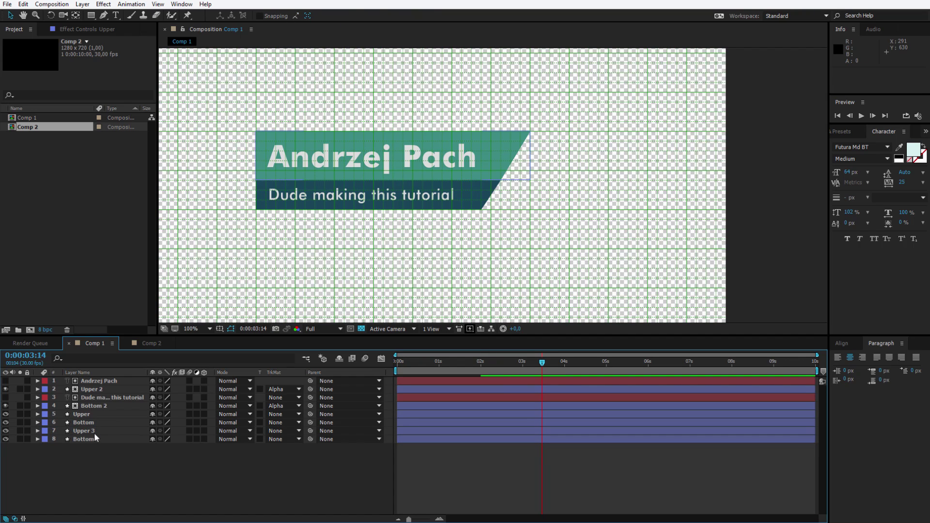
{"action": "left_click", "coordinate": [340, 16]}
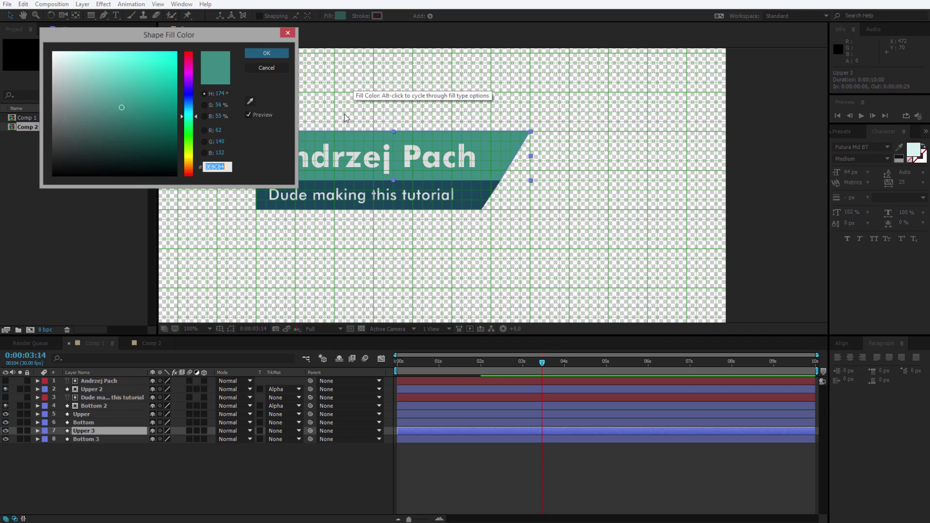
{"action": "left_click", "coordinate": [266, 54]}
{"action": "left_click", "coordinate": [93, 439]}
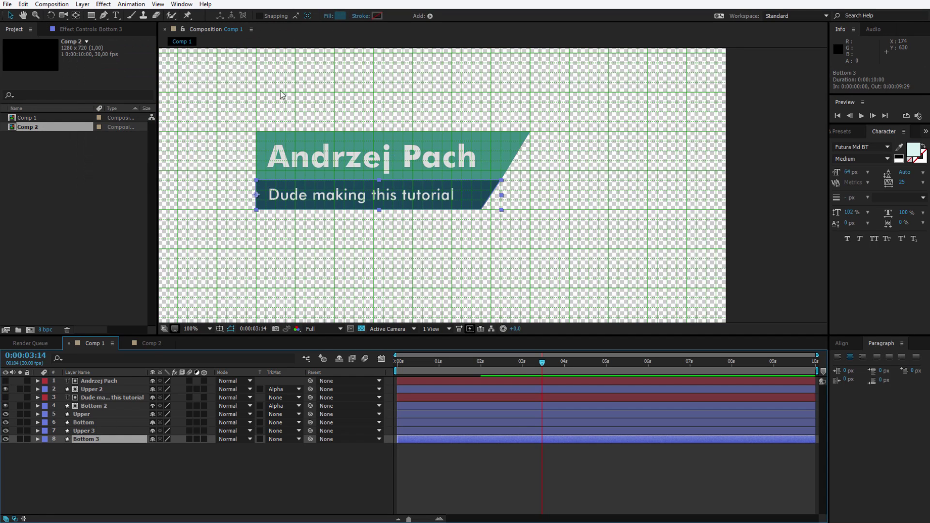
{"action": "left_click", "coordinate": [340, 16]}
{"action": "left_click_drag", "start_coordinate": [142, 133], "coordinate": [141, 152]}
{"action": "key", "text": "Return"}
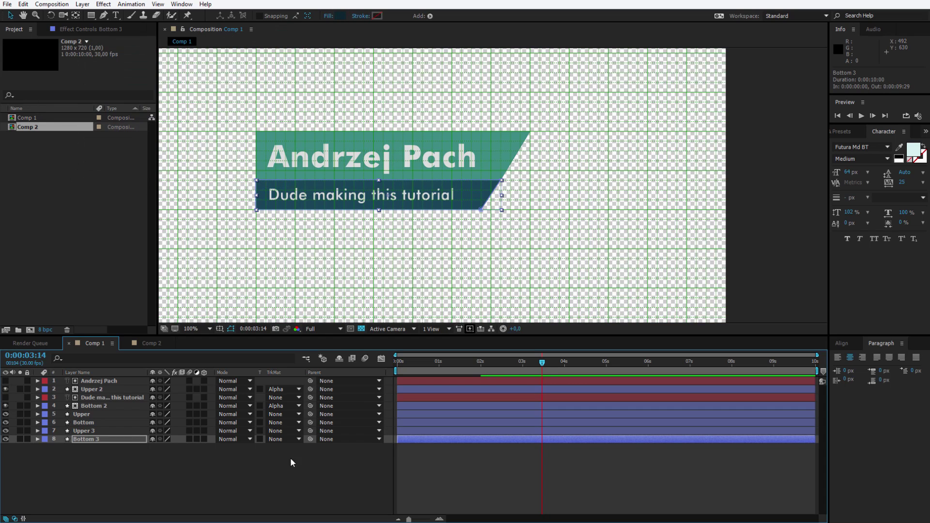
- Shift Upper 3 and Bottom 3 one frame earlier and scrub to check the wipe
{"action": "left_click", "coordinate": [130, 432], "text": "shift"}
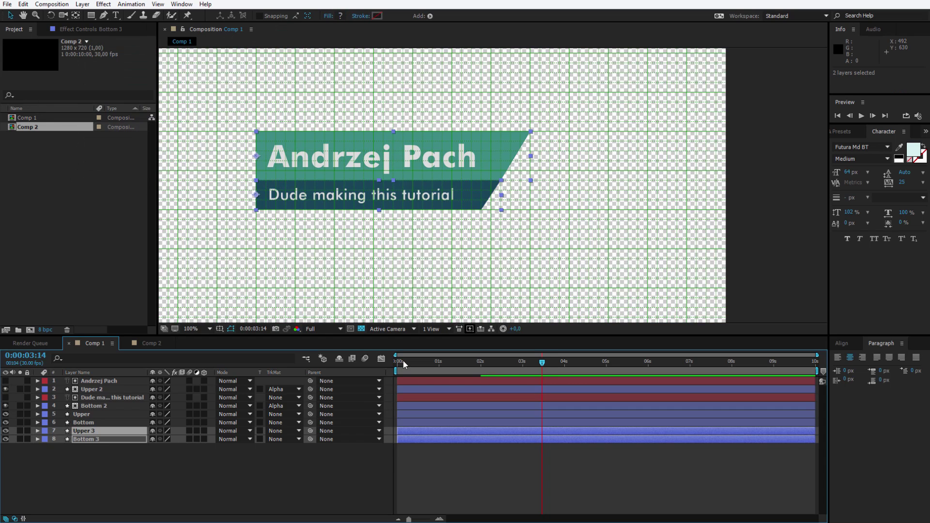
{"action": "left_click_drag", "start_coordinate": [403, 363], "coordinate": [403, 363]}
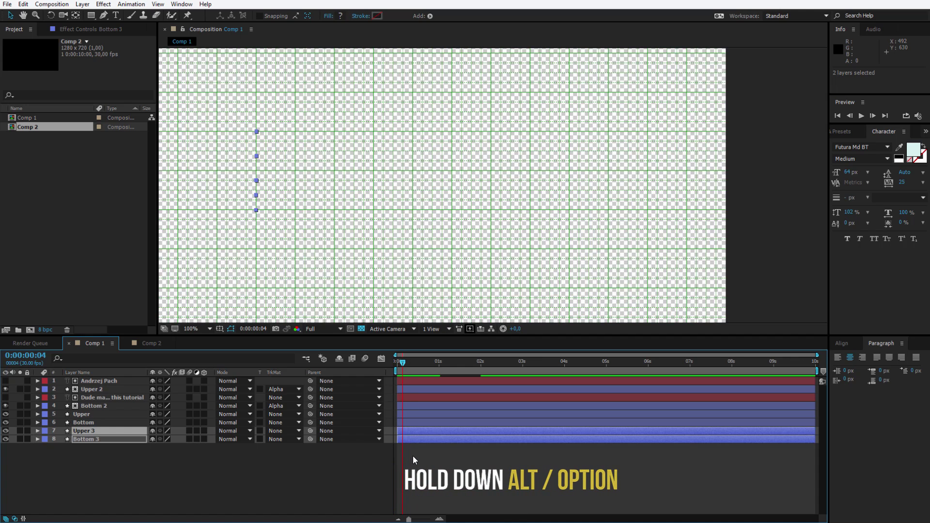
{"action": "key", "text": "alt+Page_Up"}
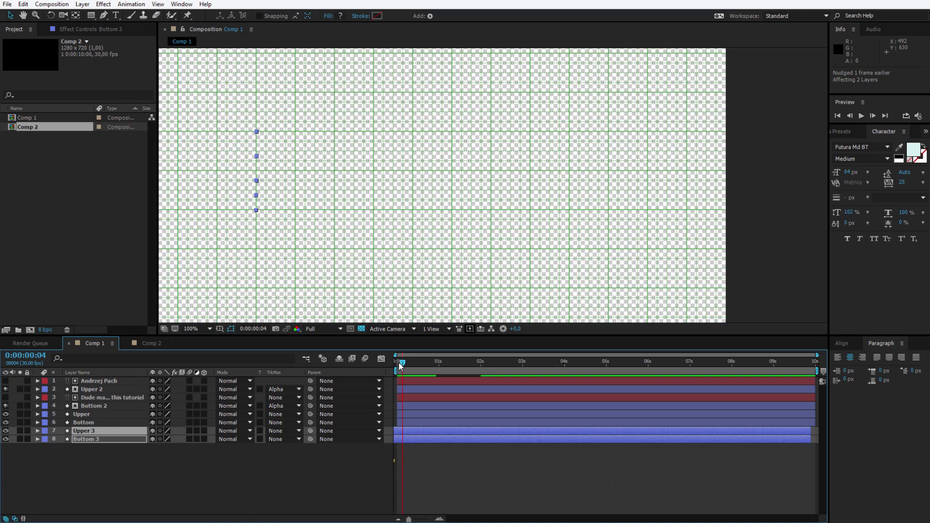
{"action": "left_click_drag", "start_coordinate": [398, 362], "coordinate": [452, 370]}
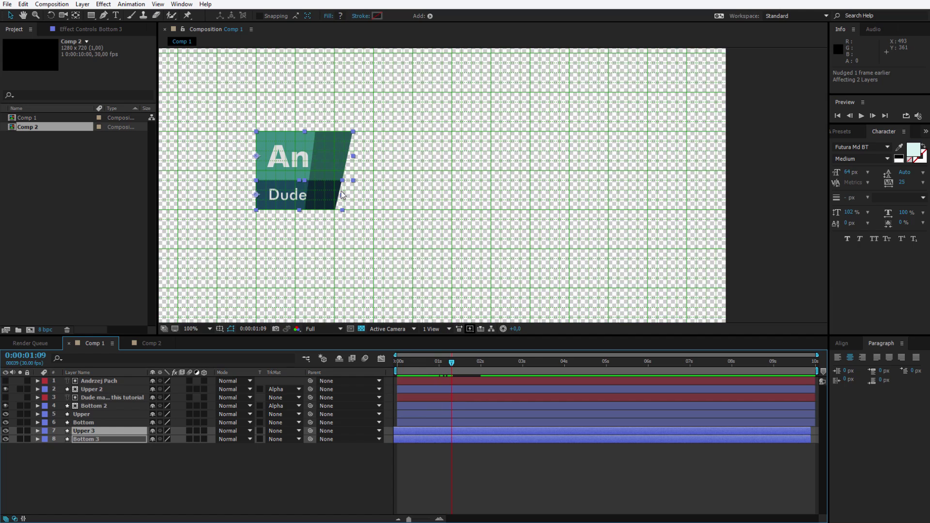
{"action": "left_click", "coordinate": [474, 365]}
{"action": "mouse_move", "coordinate": [474, 367]}
{"action": "left_mouse_down"}
{"action": "mouse_move", "coordinate": [489, 368]}
{"action": "mouse_move", "coordinate": [458, 368]}
{"action": "mouse_move", "coordinate": [484, 367]}
{"action": "left_mouse_up"}
- Duplicate Upper 3 and Bottom 3 and place the Upper 4/Bottom 4 copies below them
{"action": "left_click", "coordinate": [145, 462]}
{"action": "left_click", "coordinate": [95, 430]}
{"action": "left_click", "coordinate": [99, 439], "text": "shift"}
{"action": "key", "text": "ctrl+d"}
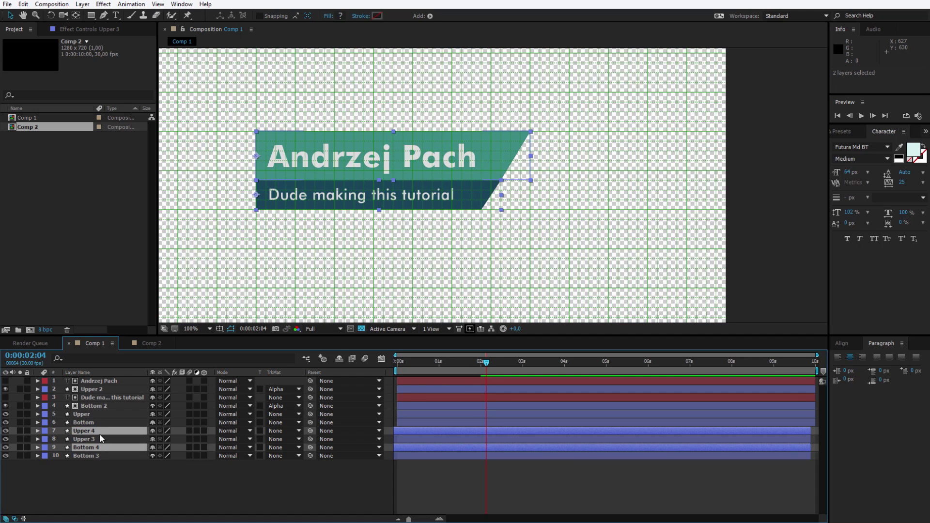
{"action": "left_click_drag", "start_coordinate": [100, 445], "coordinate": [114, 484]}
- Give Upper 4 a much darker teal fill and darken Bottom 4's fill to 050E12
{"action": "left_click", "coordinate": [113, 483]}
{"action": "left_click", "coordinate": [88, 447]}
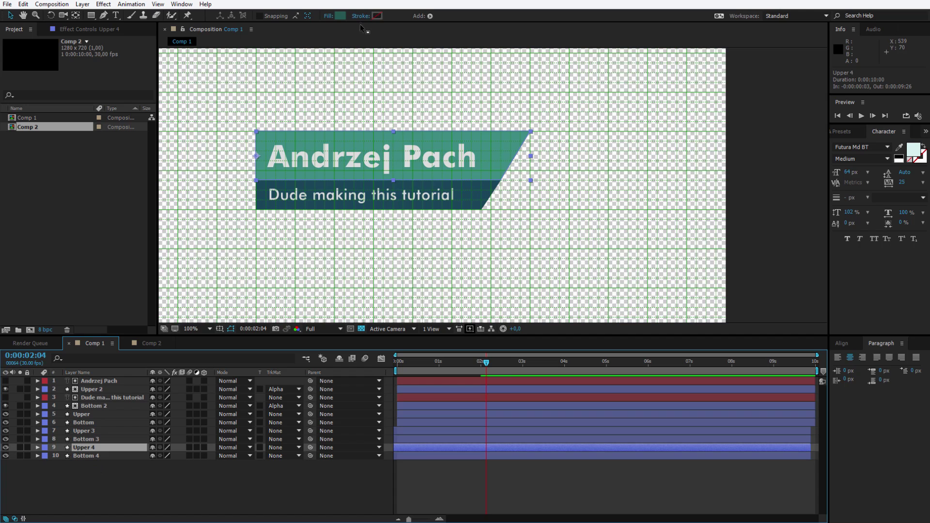
{"action": "left_click", "coordinate": [340, 15]}
{"action": "left_click_drag", "start_coordinate": [124, 142], "coordinate": [125, 156]}
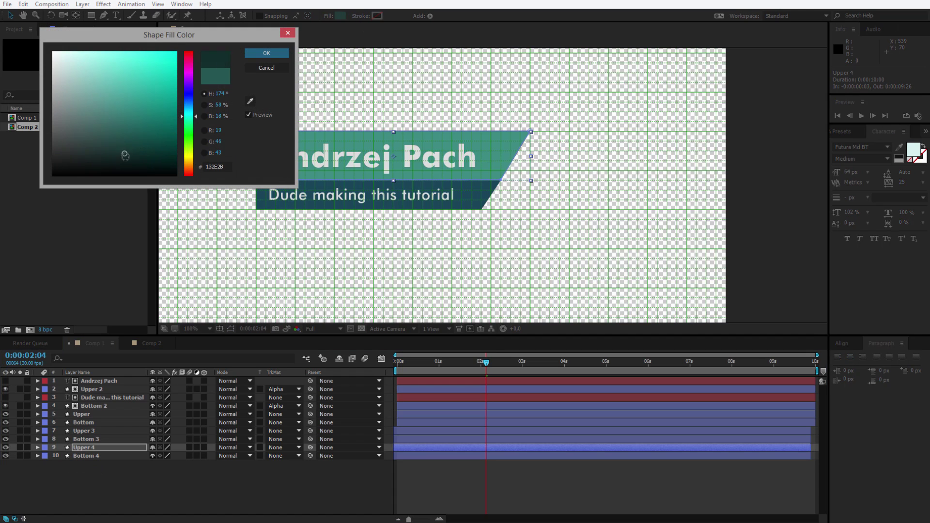
{"action": "left_click", "coordinate": [267, 52]}
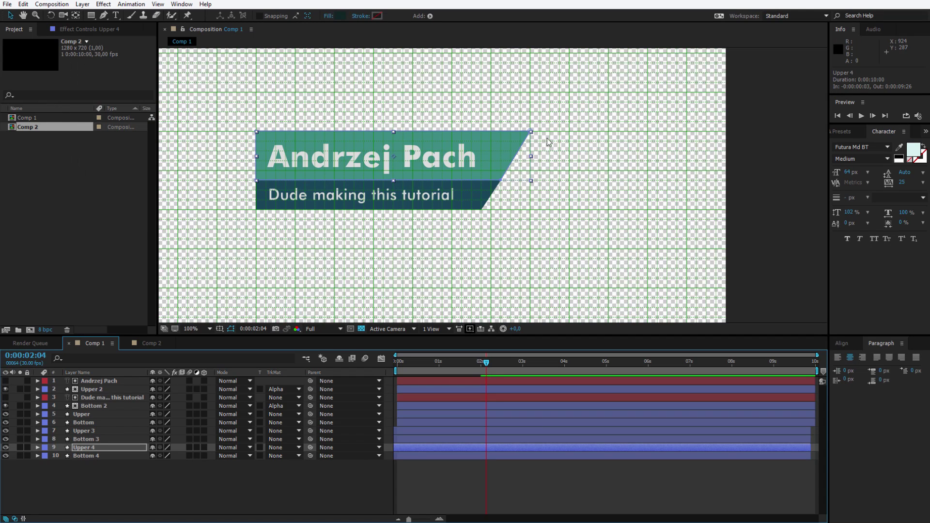
{"action": "left_click", "coordinate": [76, 455]}
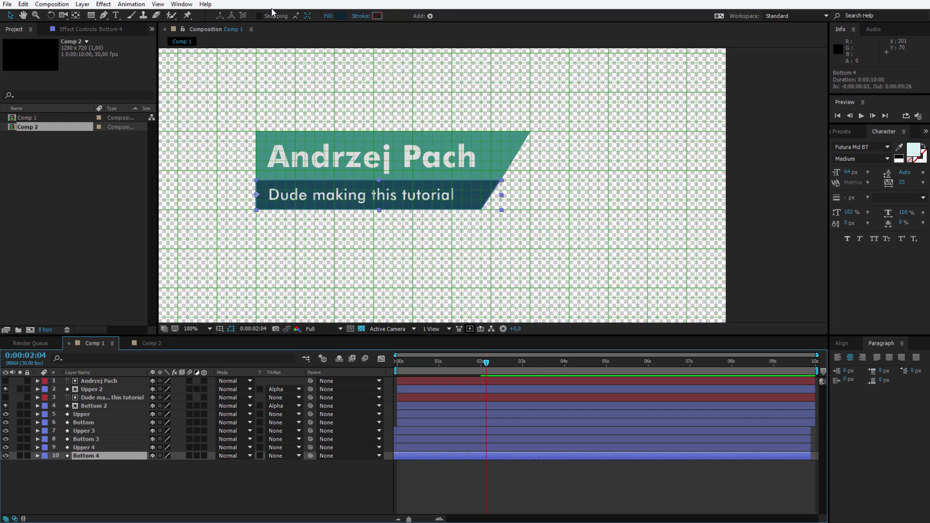
{"action": "left_click", "coordinate": [340, 16]}
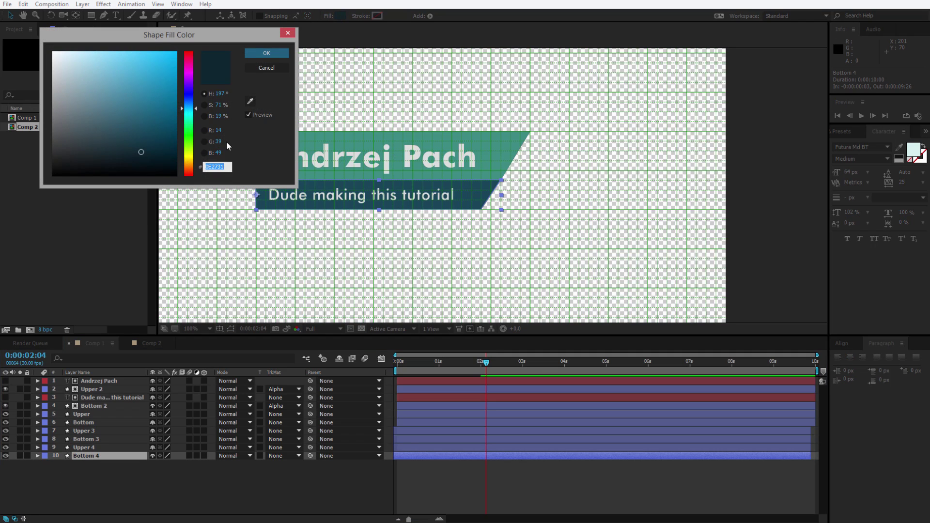
{"action": "left_click", "coordinate": [218, 116]}
{"action": "key", "text": "Down"}
{"action": "key", "text": "Down"}
{"action": "key", "text": "Down"}
{"action": "key", "text": "Down"}
{"action": "key", "text": "Down"}
{"action": "key", "text": "Down"}
{"action": "key", "text": "Down"}
{"action": "key", "text": "Down"}
{"action": "key", "text": "Down"}
{"action": "key", "text": "Down"}
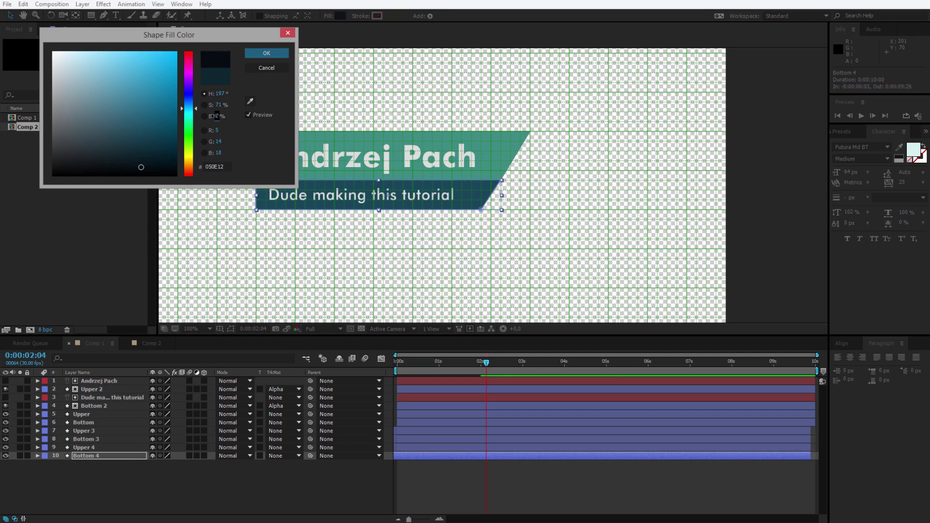
{"action": "left_click", "coordinate": [267, 53]}
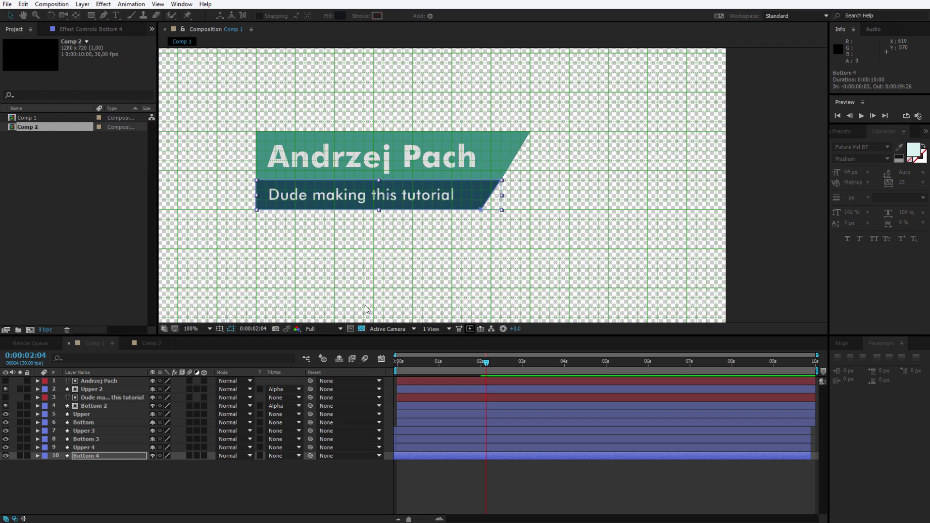
- Start Upper 4 and Bottom 4 one frame earlier and preview the layered wipe
{"action": "left_click", "coordinate": [118, 502]}
{"action": "key", "text": "Page_Up"}
{"action": "key", "text": "Page_Up"}
{"action": "key", "text": "Page_Up"}
{"action": "key", "text": "Page_Up"}
{"action": "key", "text": "Page_Up"}
{"action": "key", "text": "Page_Up"}
{"action": "key", "text": "Page_Up"}
{"action": "key", "text": "Page_Up"}
{"action": "key", "text": "Page_Up"}
{"action": "key", "text": "Page_Up"}
{"action": "key", "text": "Page_Up"}
{"action": "key", "text": "Page_Up"}
{"action": "key", "text": "Page_Up"}
{"action": "key", "text": "Page_Up"}
{"action": "left_click", "coordinate": [100, 454]}
{"action": "left_click", "coordinate": [98, 448], "text": "shift"}
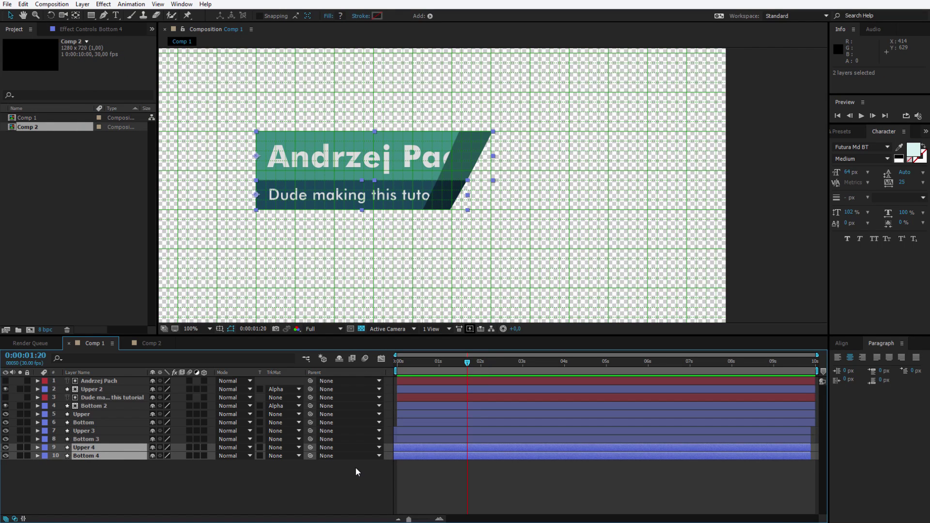
{"action": "key", "text": "alt+Page_Up"}
{"action": "key", "text": "alt+Page_Up"}
{"action": "key", "text": "alt+Page_Up"}
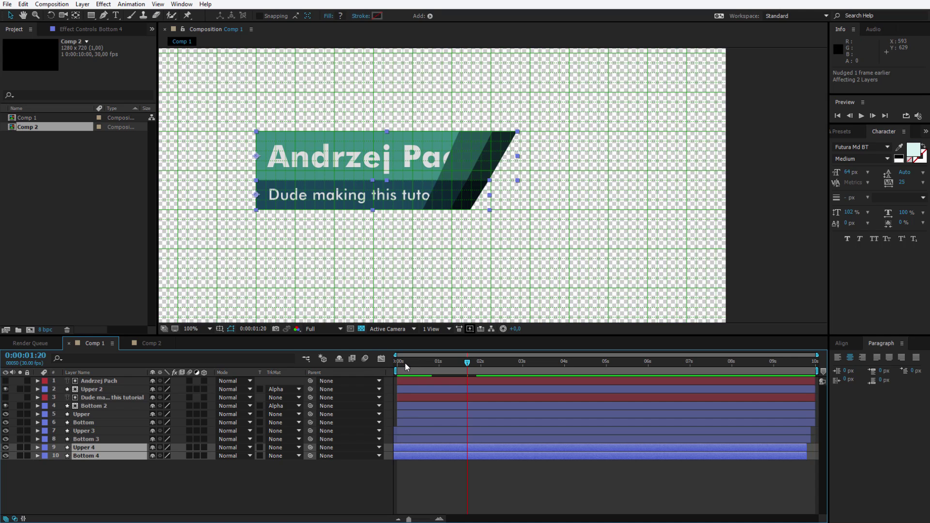
{"action": "key", "text": "space"}
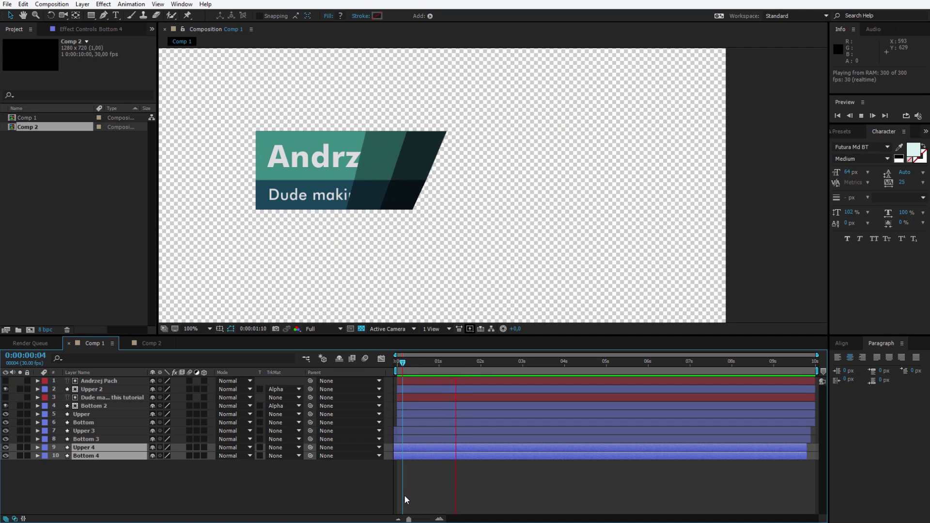
{"action": "left_click", "coordinate": [332, 494]}
{"action": "left_click", "coordinate": [419, 369]}
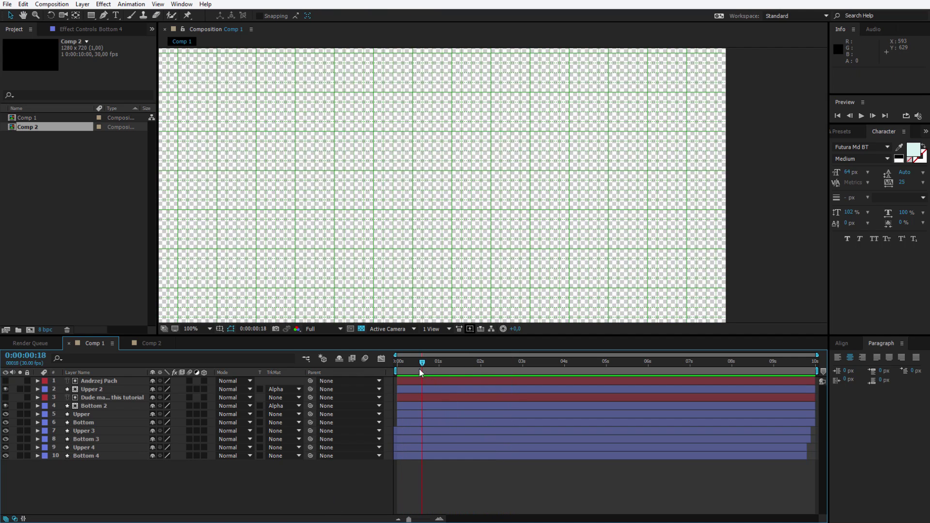
{"action": "left_click", "coordinate": [114, 455]}
{"action": "key", "text": "ctrl+a"}
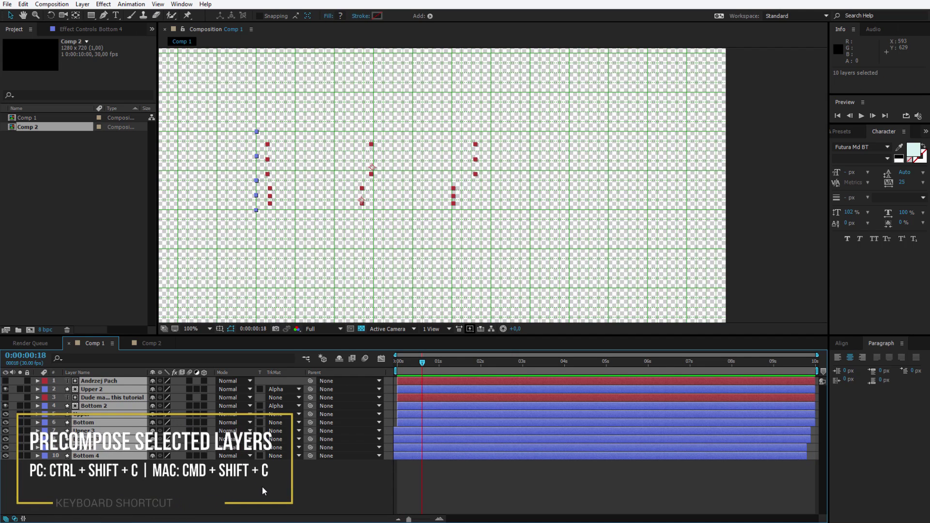
{"action": "key", "text": "ctrl+shift+c"}
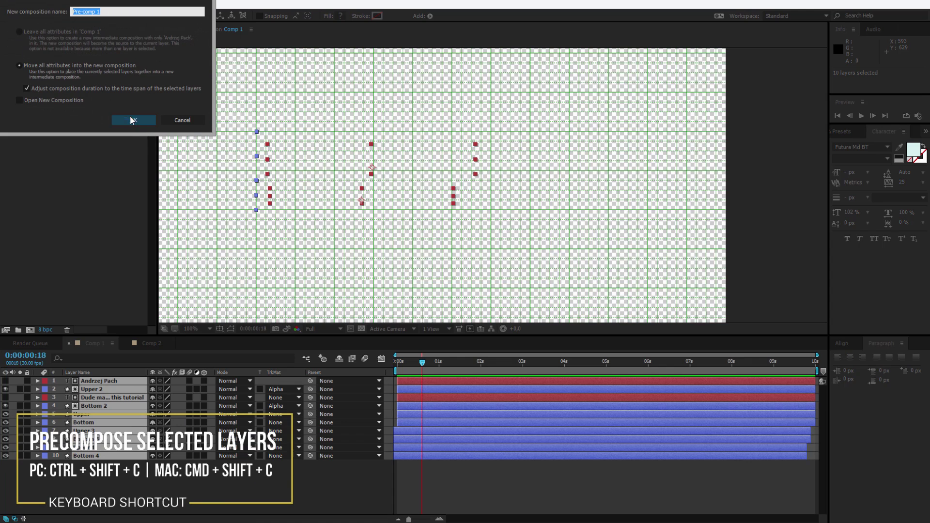
{"action": "type", "text": "Lower Third"}
{"action": "key", "text": "Return"}
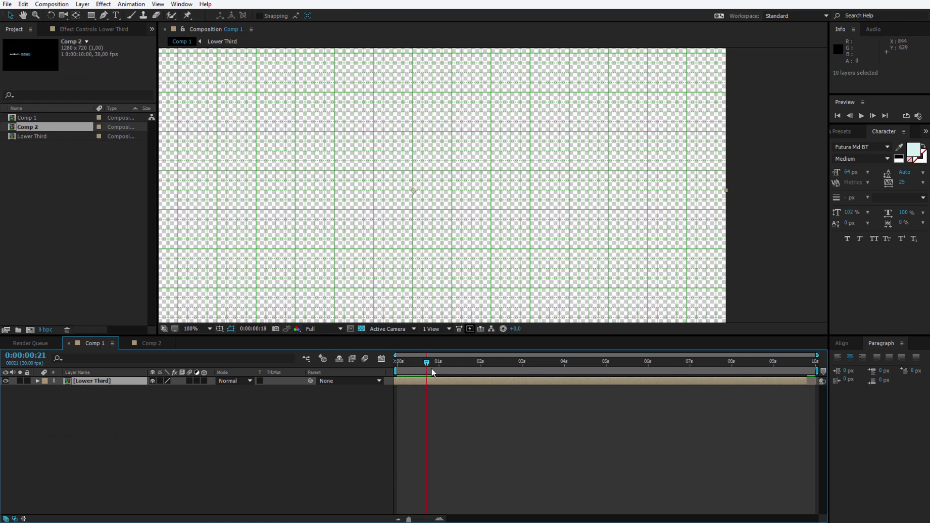
{"action": "left_click_drag", "start_coordinate": [434, 372], "coordinate": [556, 373]}
- Trim the Lower Third layer to end at 2 seconds
{"action": "left_click", "coordinate": [750, 361]}
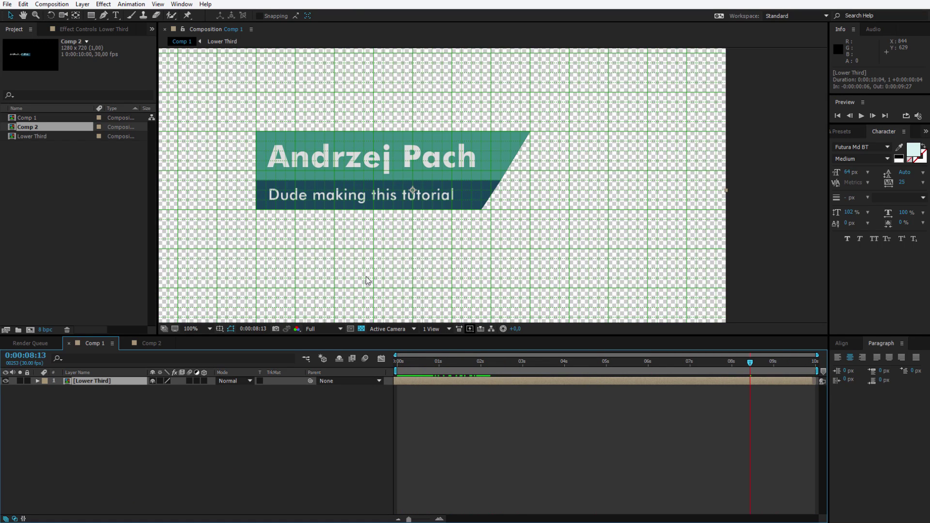
{"action": "left_click", "coordinate": [459, 363]}
{"action": "left_click", "coordinate": [496, 367]}
{"action": "left_click", "coordinate": [439, 361]}
{"action": "left_click_drag", "start_coordinate": [455, 359], "coordinate": [480, 359]}
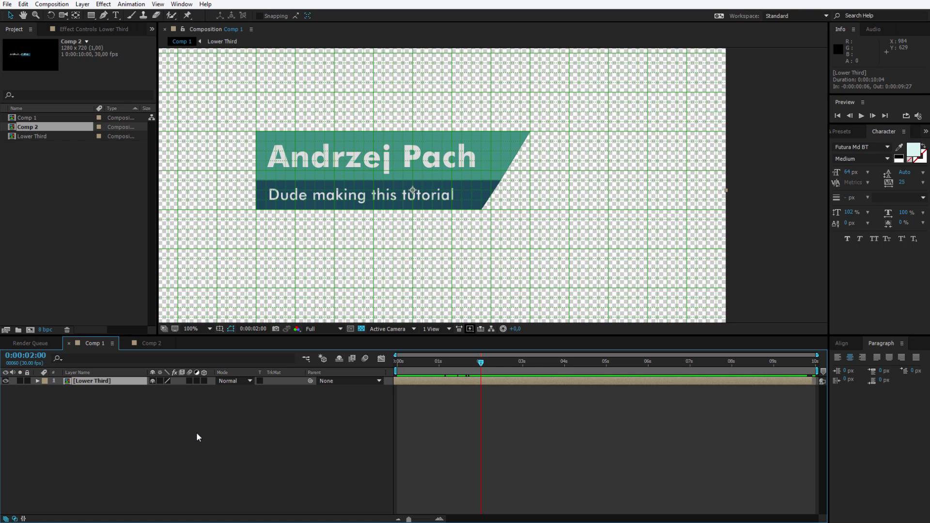
{"action": "key", "text": "alt+bracketright"}
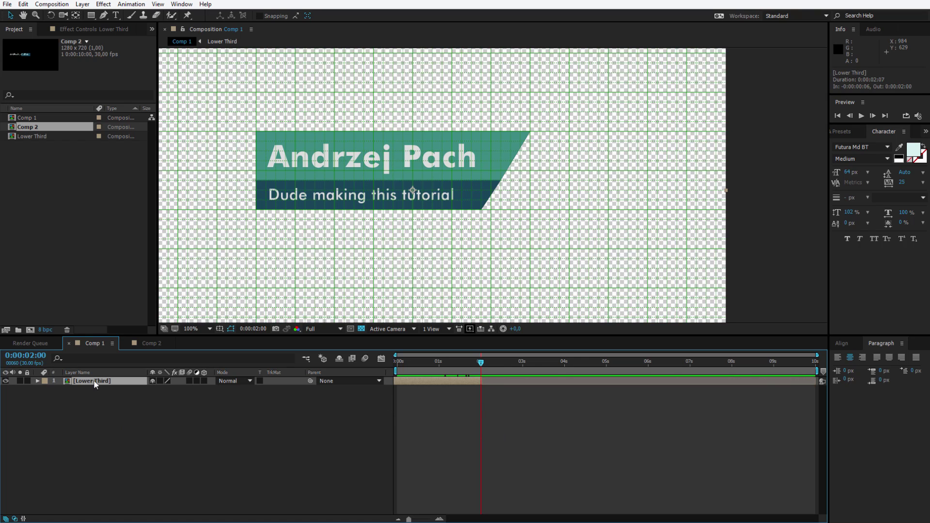
- Duplicate the layer and rename the copy 'Lower Third fade-off'
{"action": "key", "text": "ctrl+d"}
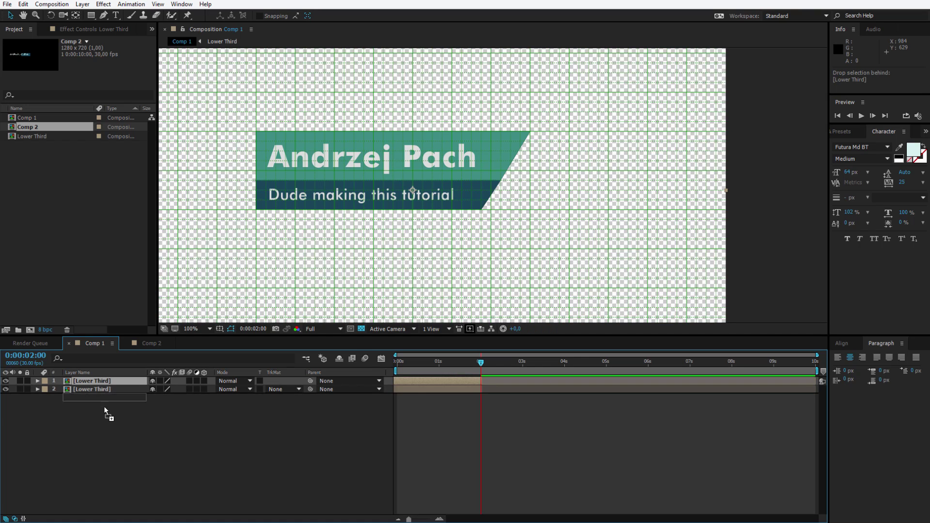
{"action": "key", "text": "ctrl+Down"}
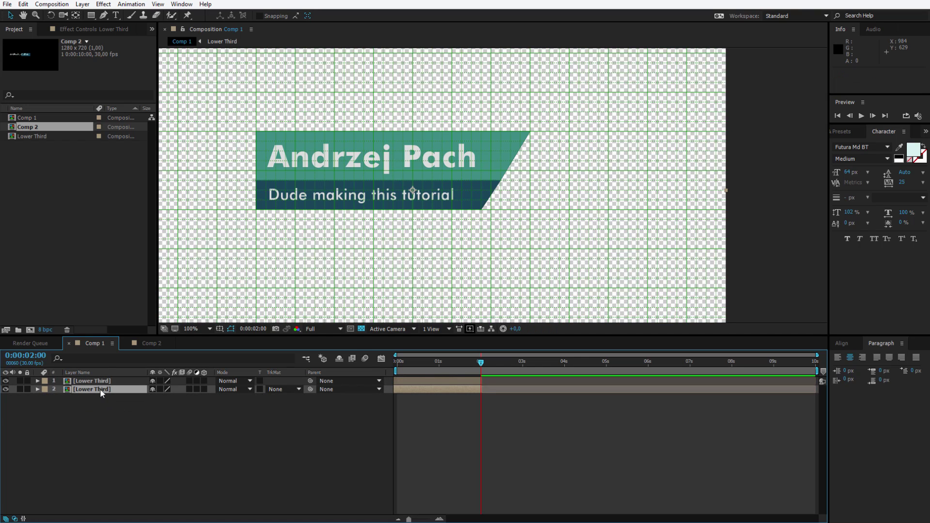
{"action": "key", "text": "Return"}
{"action": "type", "text": "Low"}
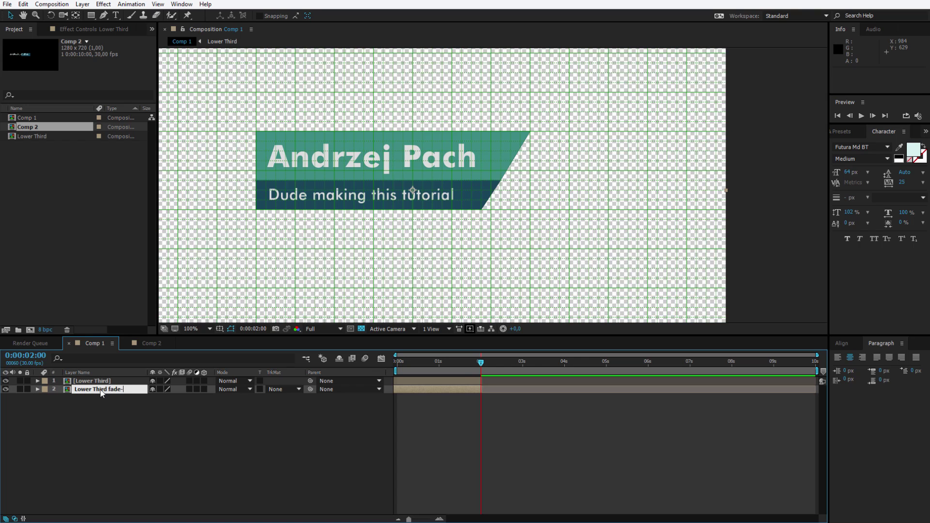
{"action": "key", "text": "Return"}
- Time-reverse the fade-off copy and make it start at 2 seconds
{"action": "right_click", "coordinate": [100, 388]}
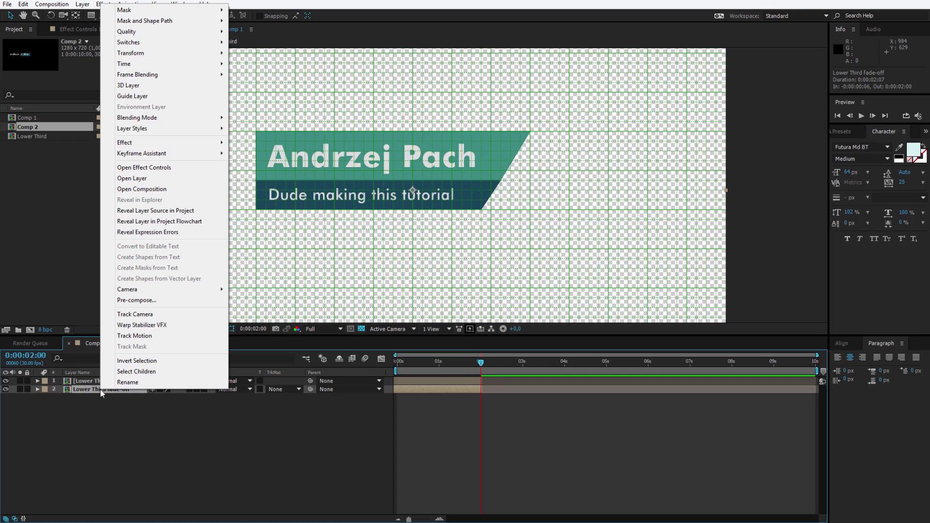
{"action": "mouse_move", "coordinate": [146, 65]}
{"action": "left_click", "coordinate": [292, 80]}
{"action": "left_click_drag", "start_coordinate": [400, 388], "coordinate": [490, 387]}
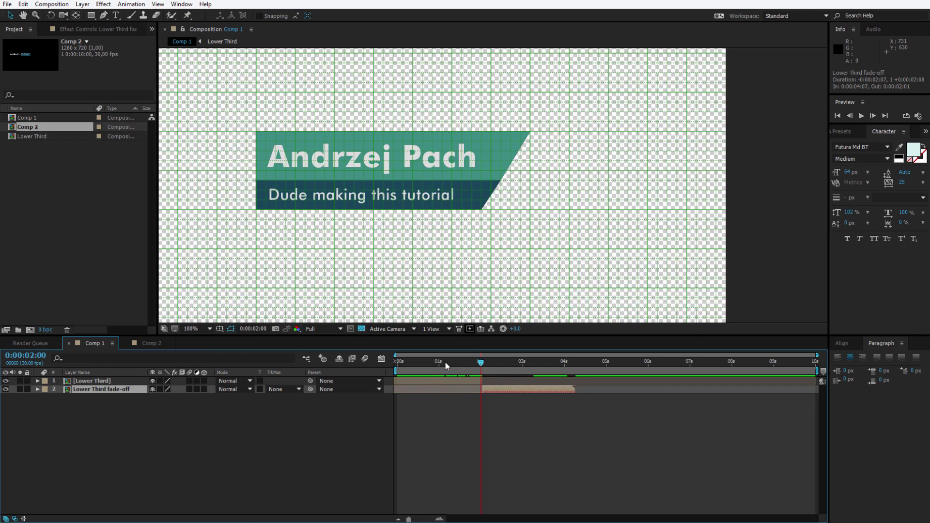
{"action": "key", "text": "Home"}
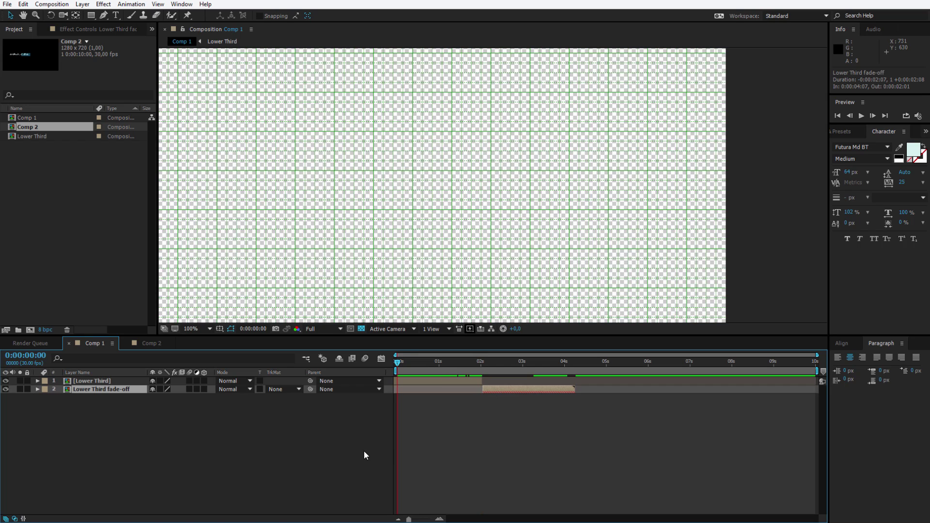
- Move the fade-off copy to start around 6.6 seconds and extend Lower Third to match
{"action": "key", "text": "space"}
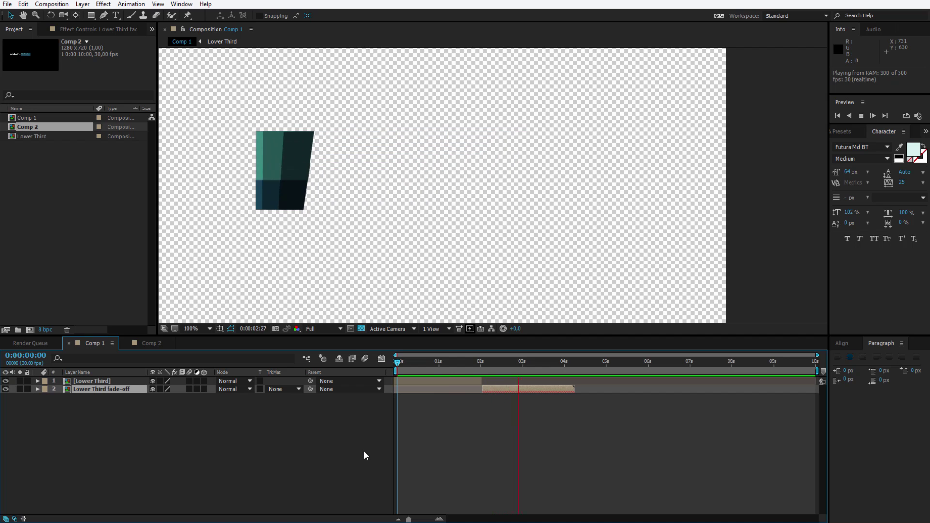
{"action": "key", "text": "space"}
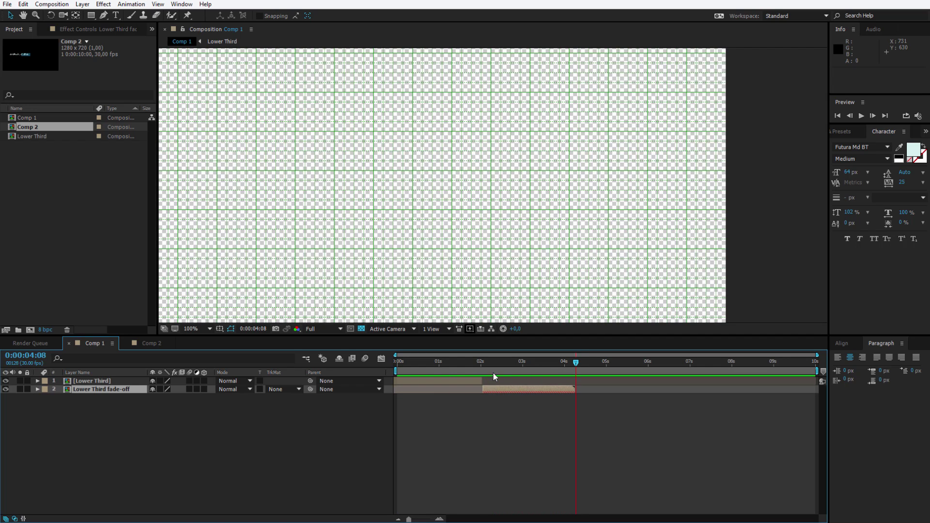
{"action": "left_click_drag", "start_coordinate": [488, 388], "coordinate": [676, 395]}
{"action": "left_click_drag", "start_coordinate": [482, 383], "coordinate": [669, 393]}
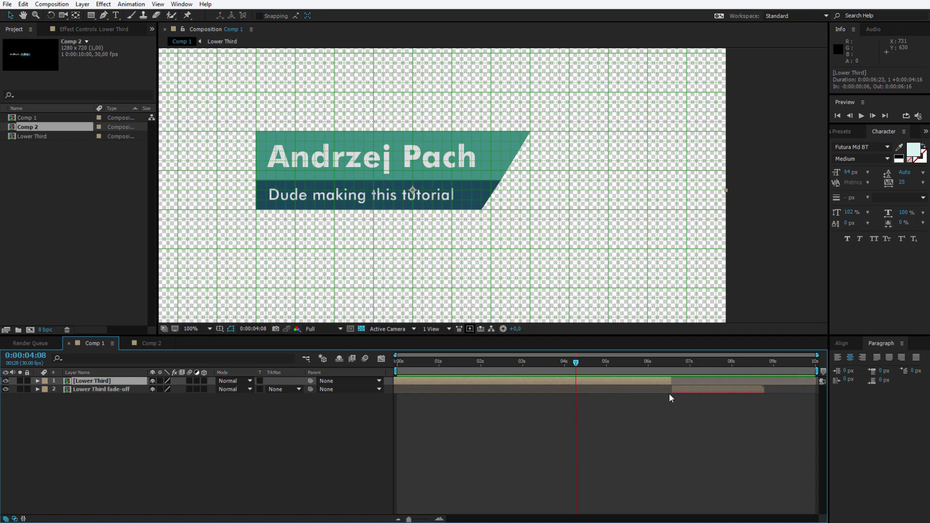
- Inspect the Lower Third precomp, then preview the full animation from the start
{"action": "double_click", "coordinate": [106, 378]}
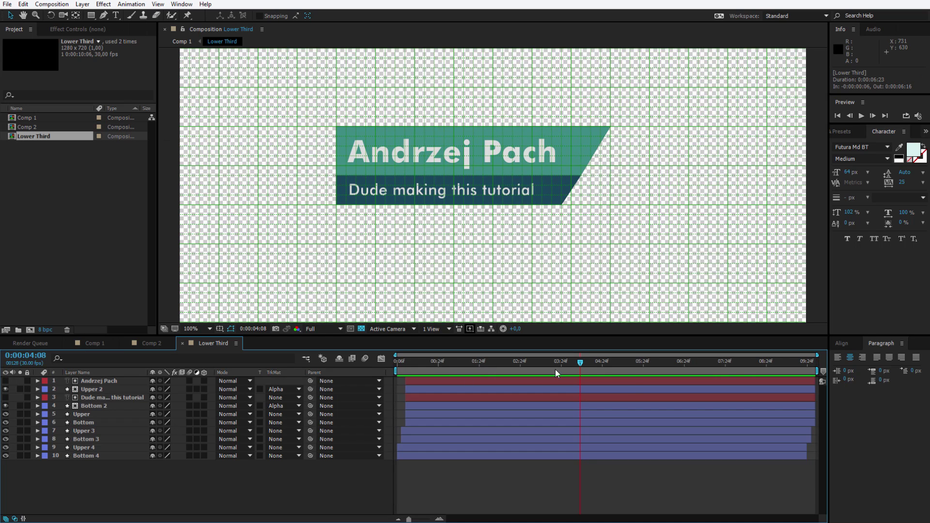
{"action": "left_click", "coordinate": [213, 394]}
{"action": "left_click", "coordinate": [100, 344]}
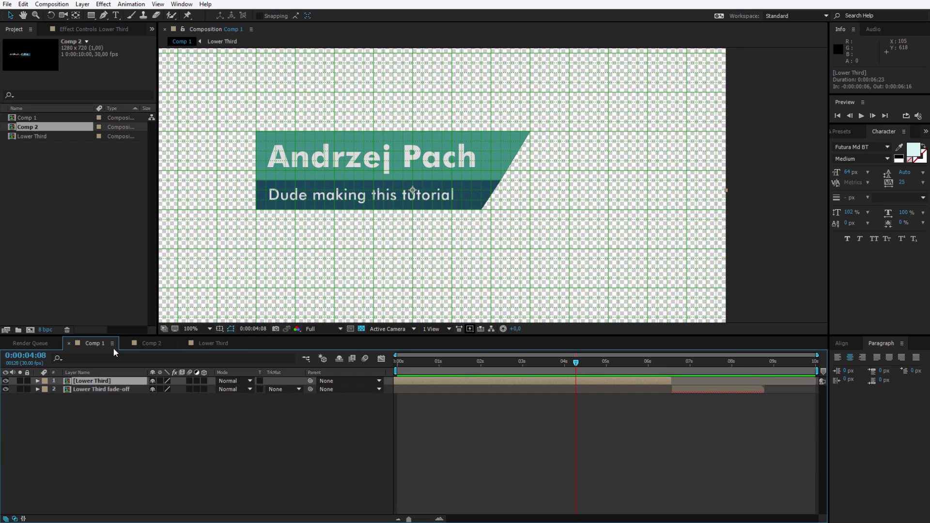
{"action": "key", "text": "Home"}
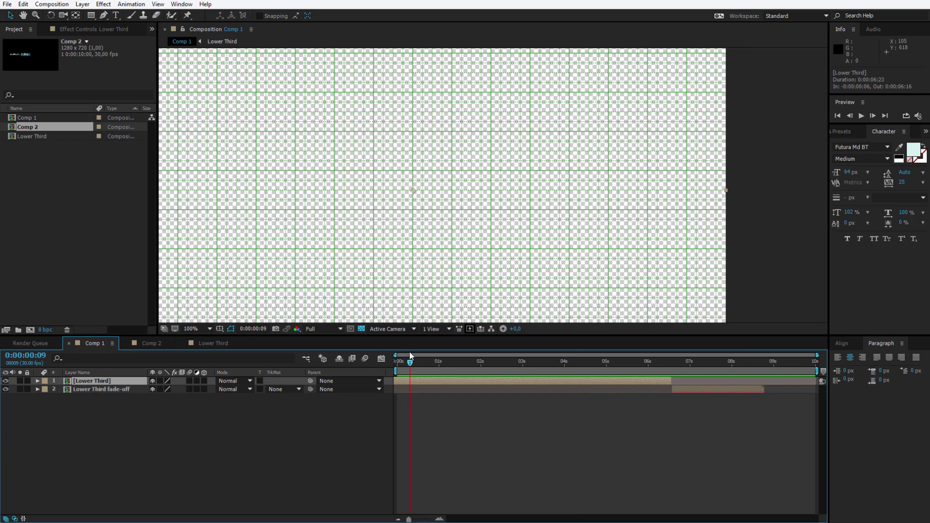
{"action": "key", "text": "space"}
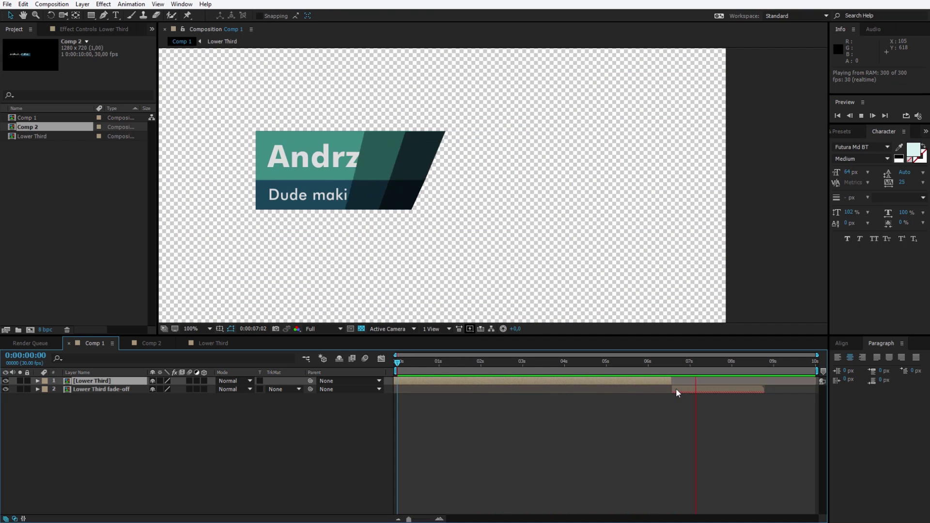
{"action": "left_click", "coordinate": [641, 363]}
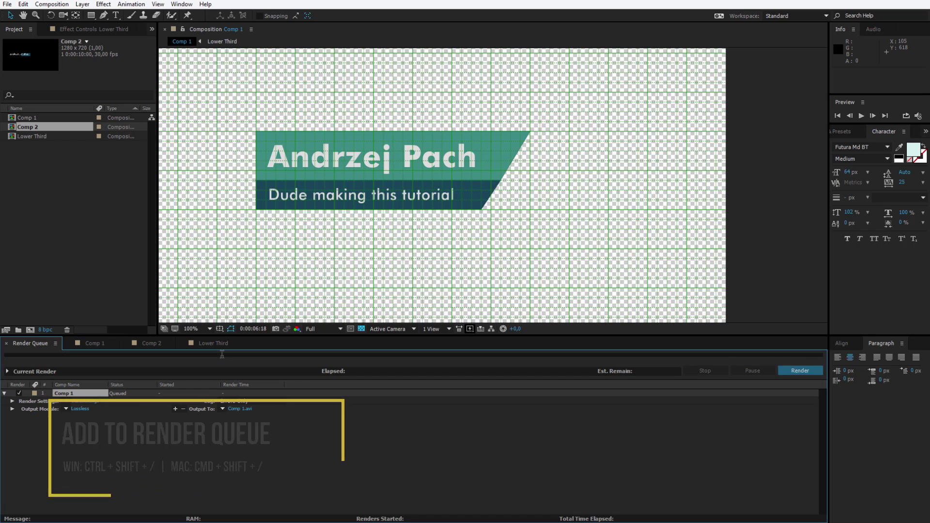
- Queue Comp 1 for rendering with QuickTime format and RGB + Alpha channels
{"action": "key", "text": "ctrl+shift+slash"}
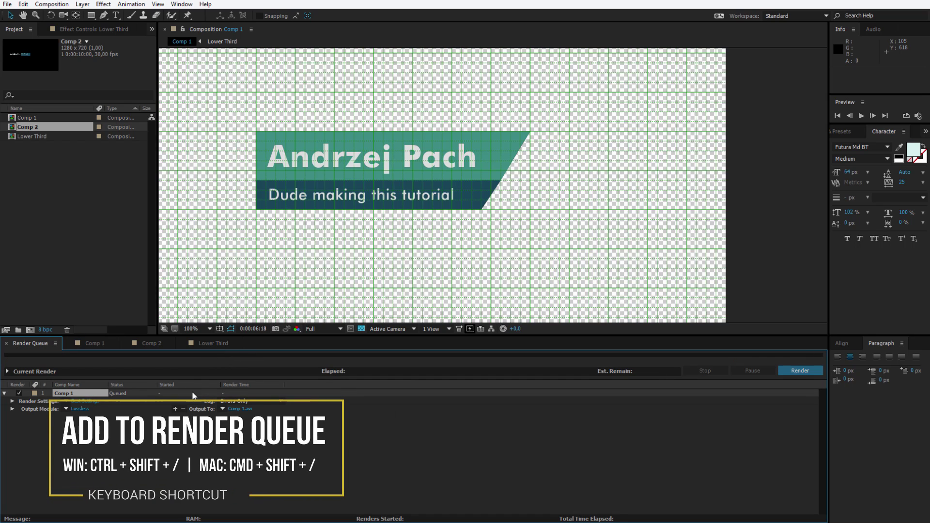
{"action": "left_click", "coordinate": [81, 411]}
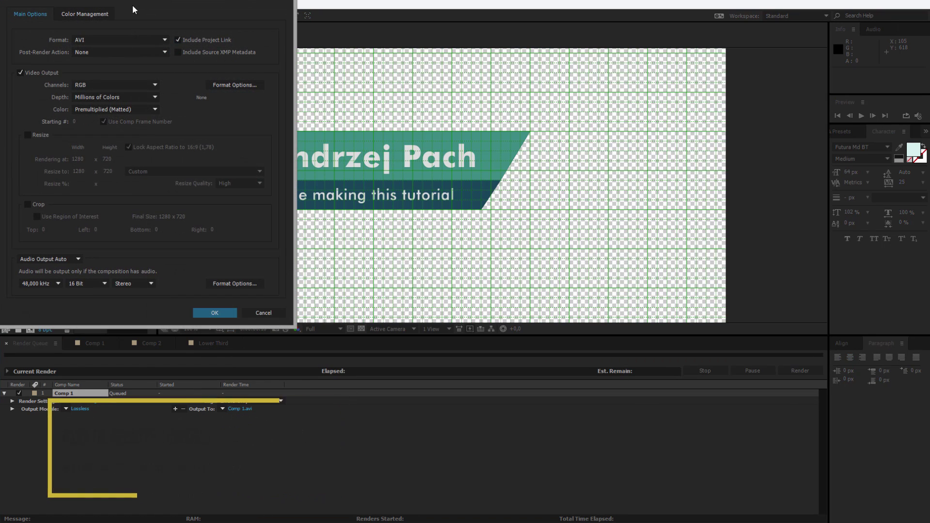
{"action": "left_click_drag", "start_coordinate": [133, 4], "coordinate": [404, 63]}
{"action": "left_click", "coordinate": [367, 101]}
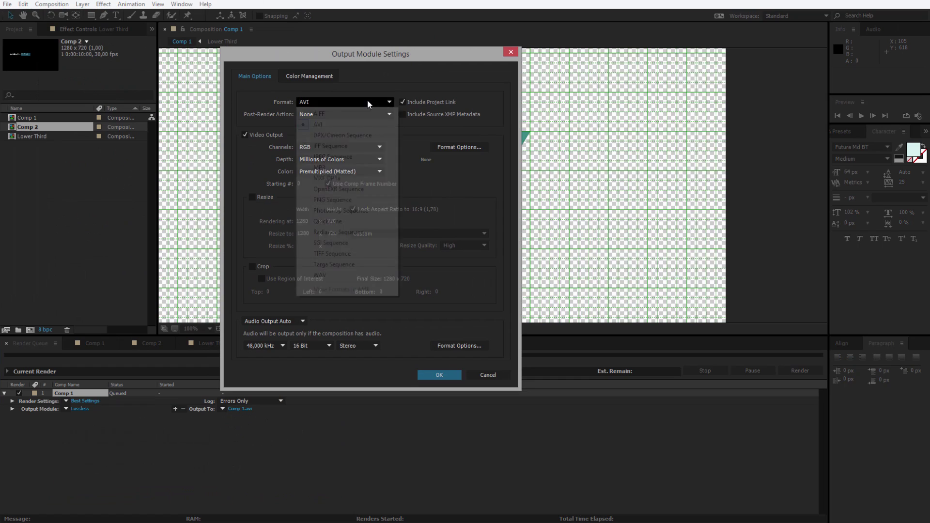
{"action": "left_click", "coordinate": [353, 220]}
{"action": "left_click", "coordinate": [333, 144]}
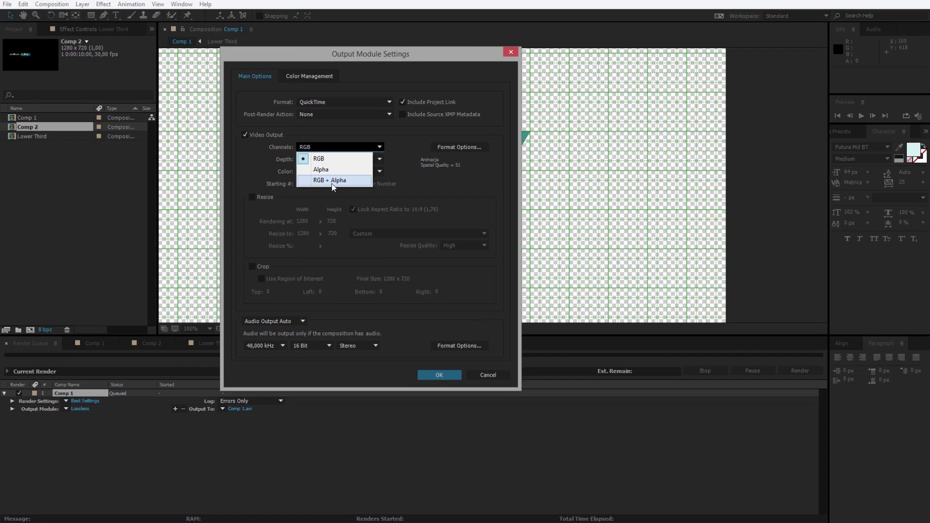
{"action": "left_click", "coordinate": [328, 182]}
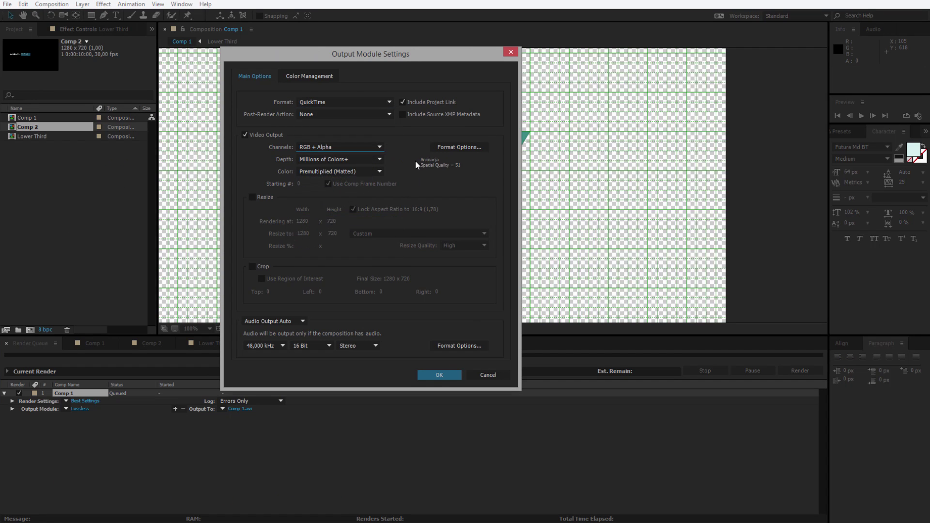
{"action": "left_click", "coordinate": [439, 375]}
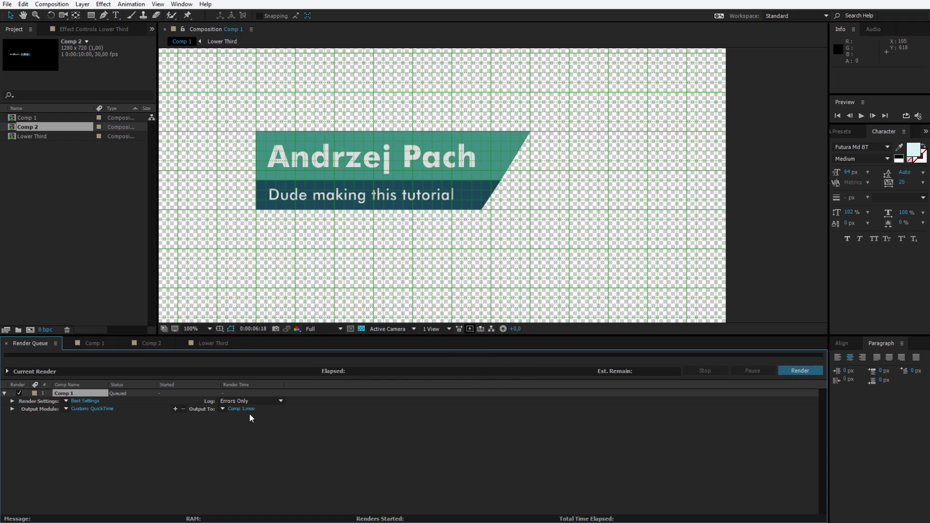